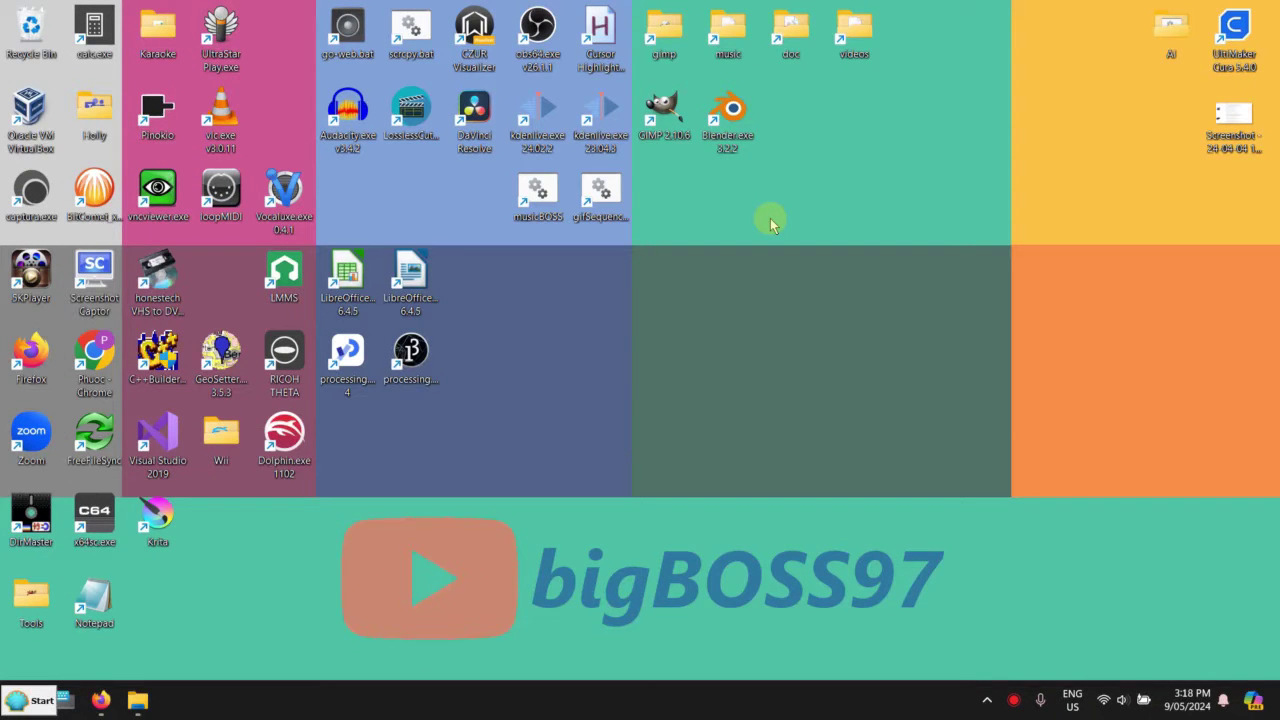
Step: Bring up the iperov/DeepFaceLive GitHub page and scroll the README to the Windows 10 x64 Releases
click(101, 700)
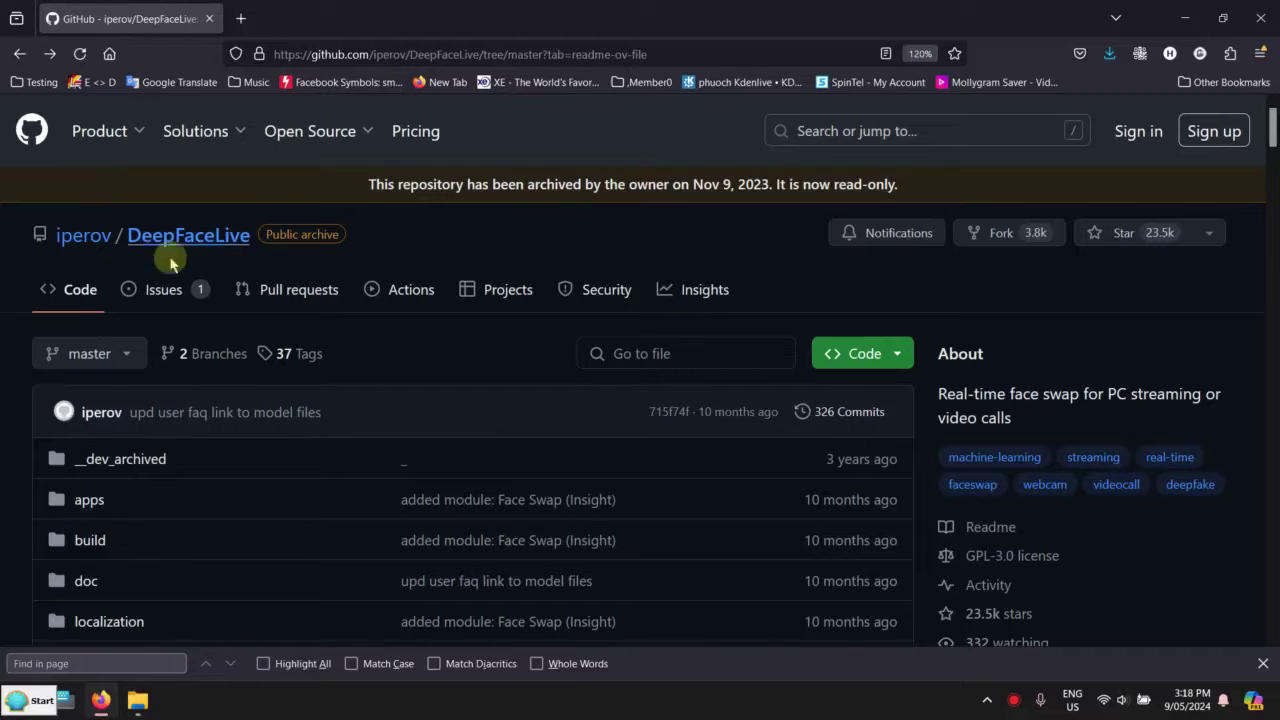
scroll(409, 273, down, 15)
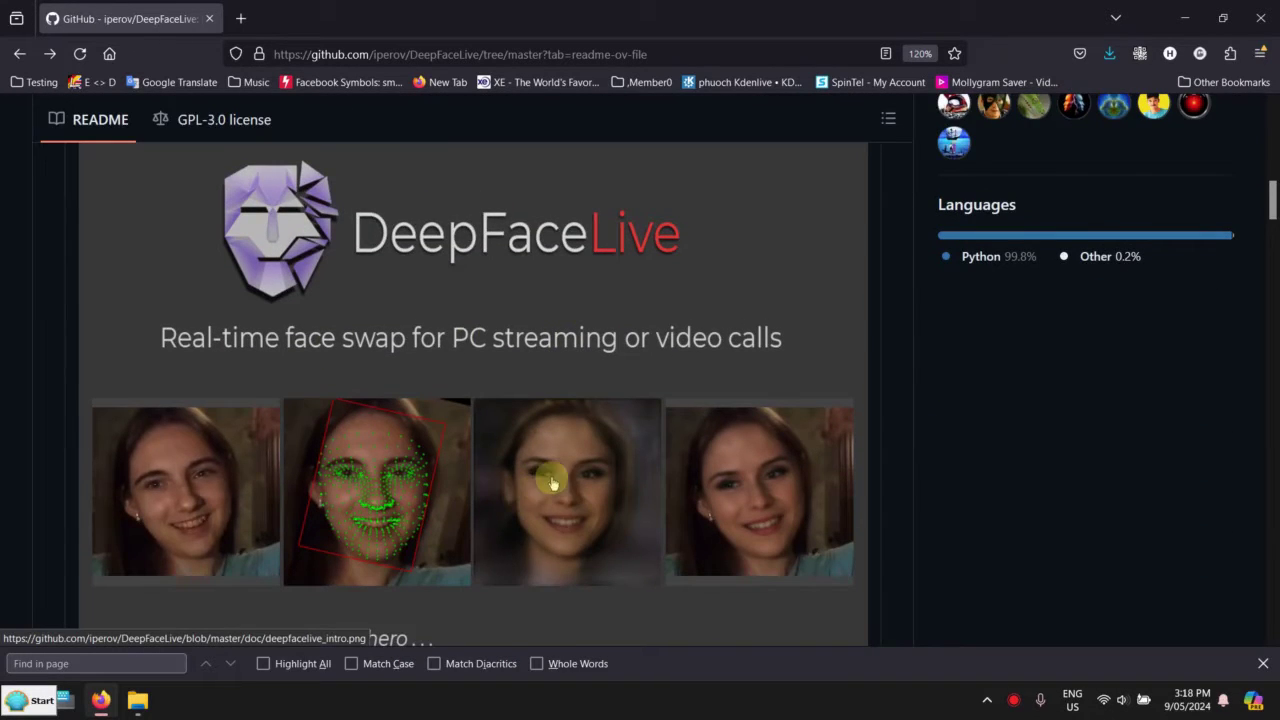
scroll(553, 483, down, 10)
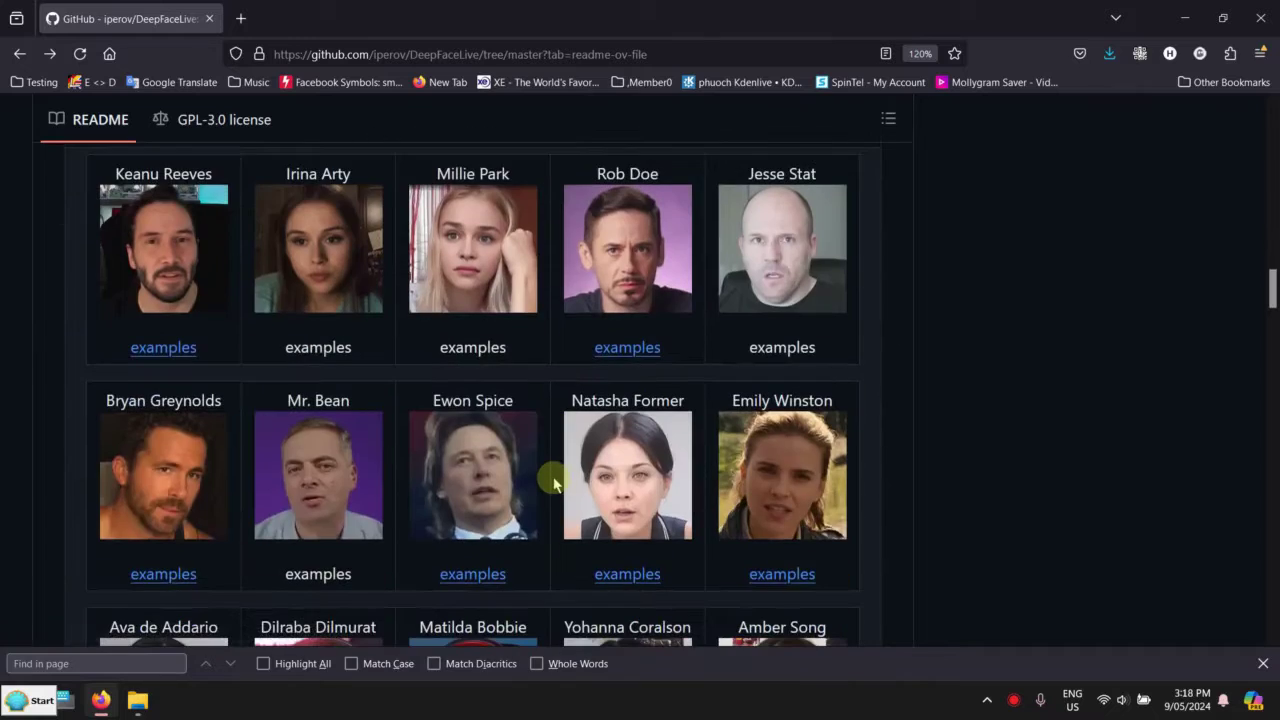
scroll(709, 366, down, 20)
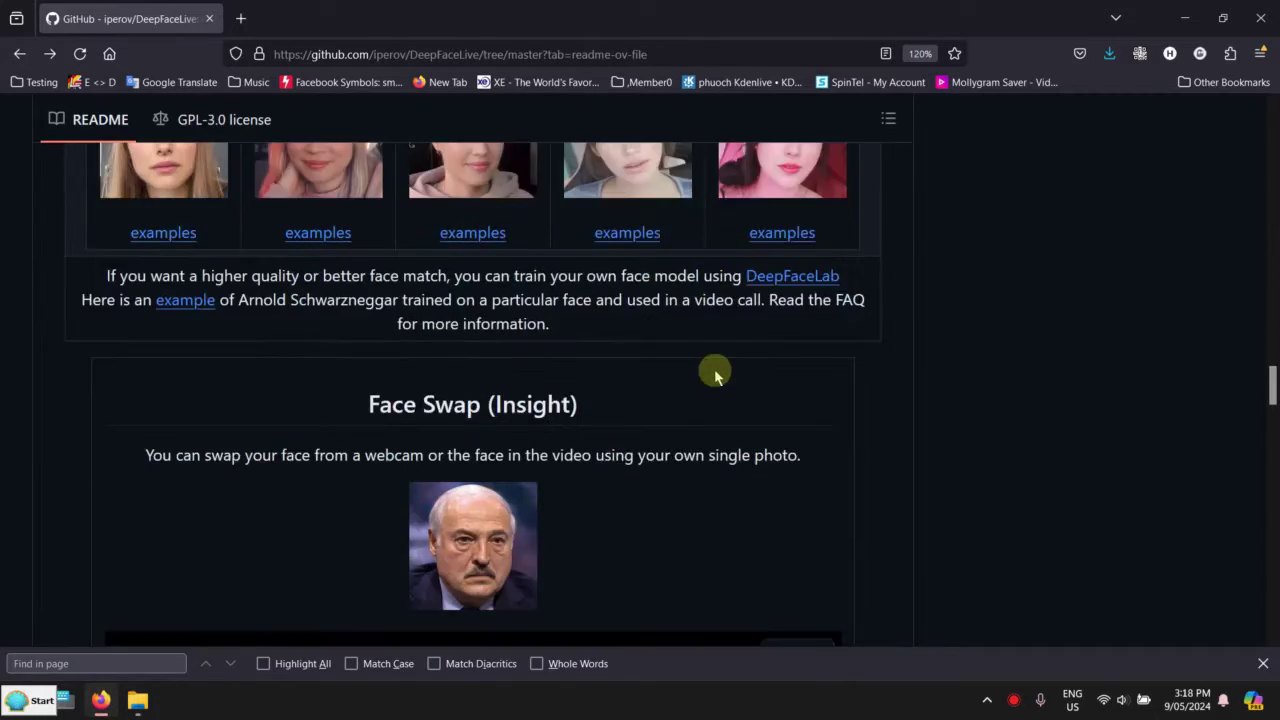
scroll(716, 375, down, 15)
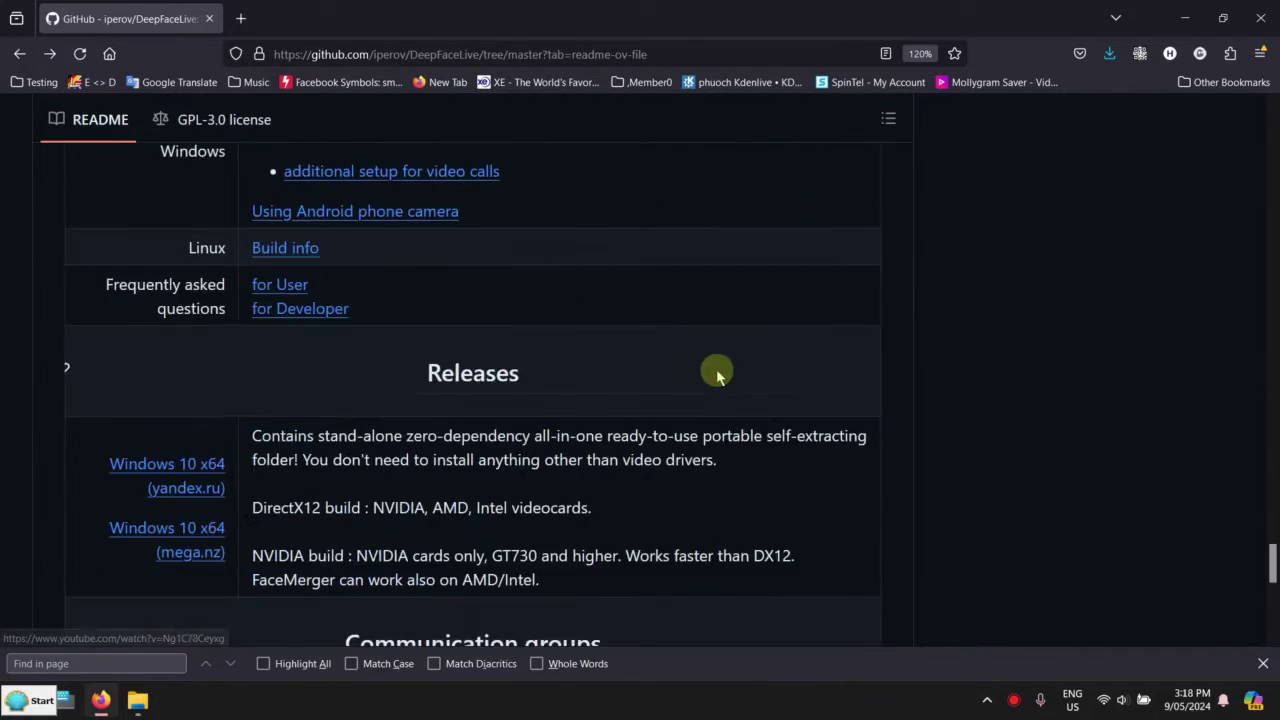
scroll(716, 375, down, 4)
scroll(714, 371, up, 4)
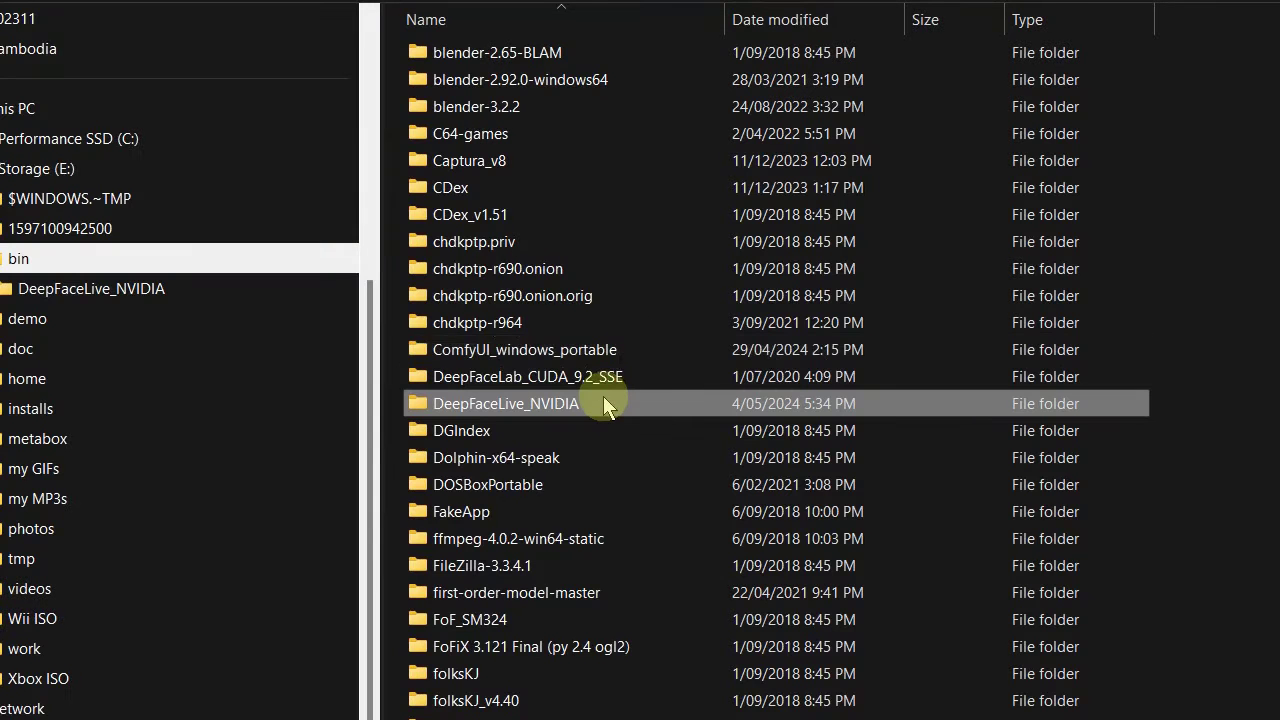
Step: Open the DeepFaceLive_NVIDIA folder and select the DeepFaceLive.bat launcher
double_click(603, 403)
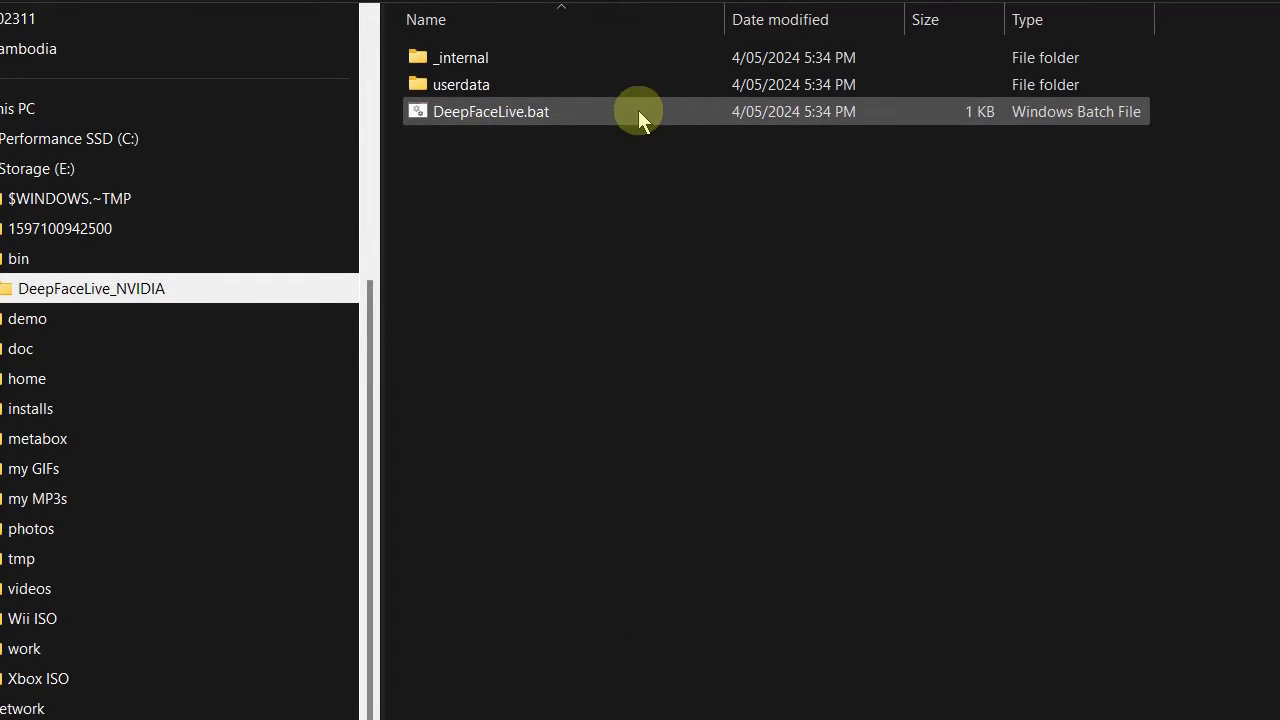
click(572, 111)
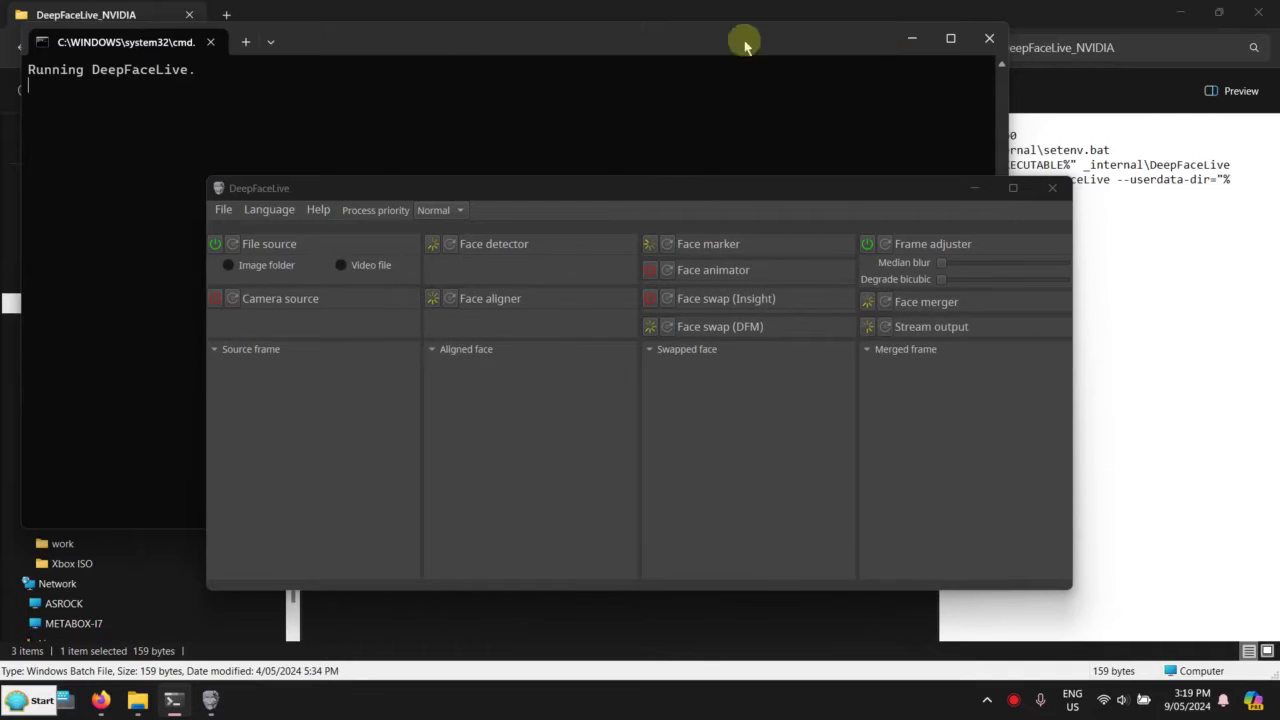
Step: Maximize DeepFaceLive and switch on the Camera source with device 0 : BisonCam
drag(636, 179, 684, 6)
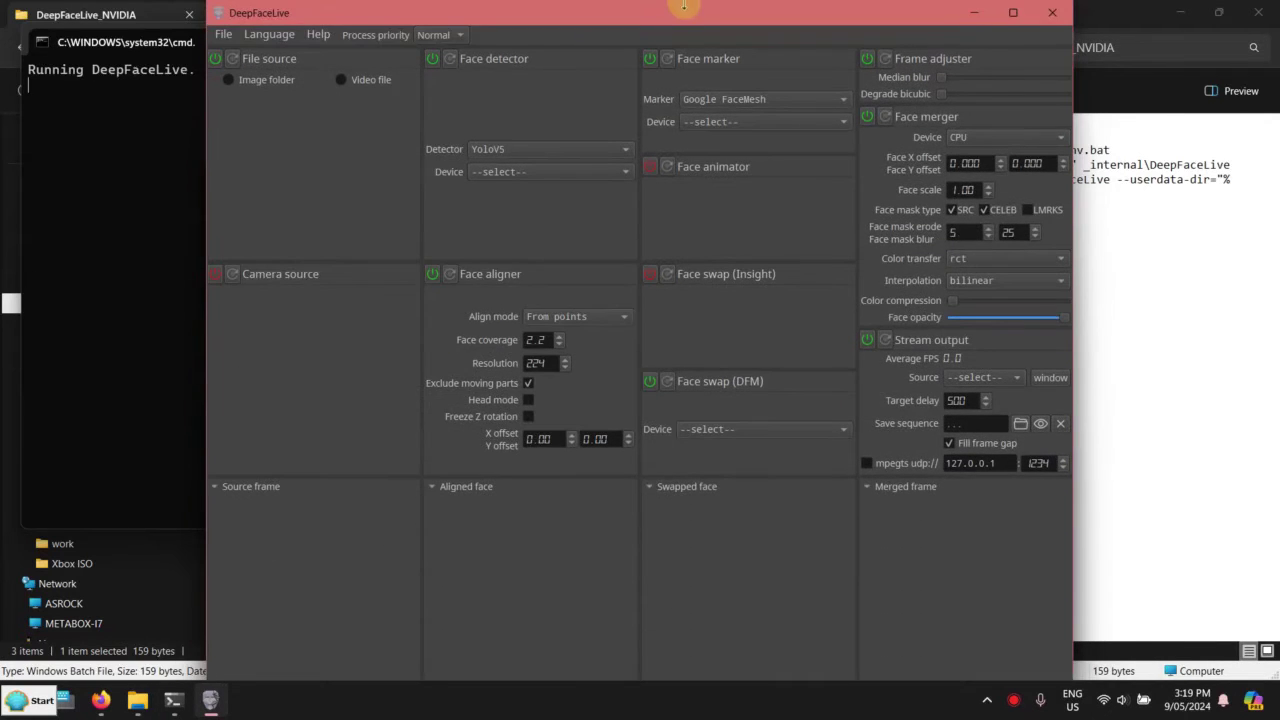
click(1013, 13)
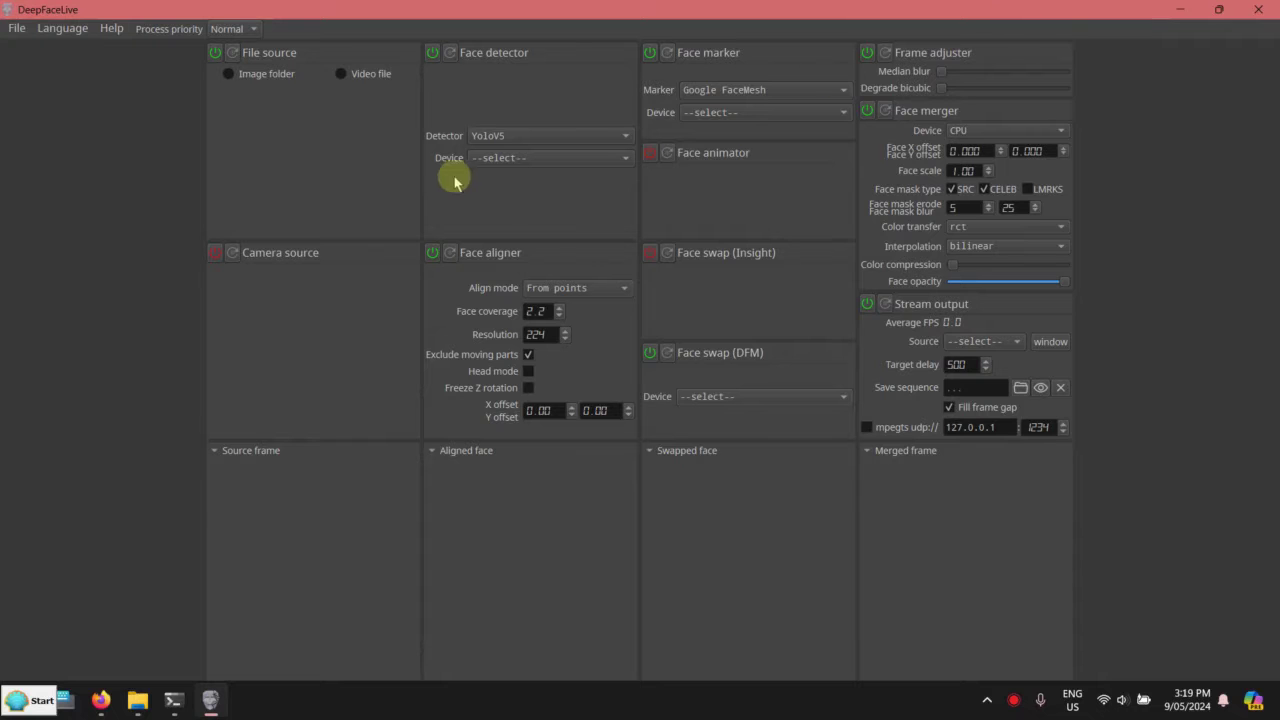
click(215, 255)
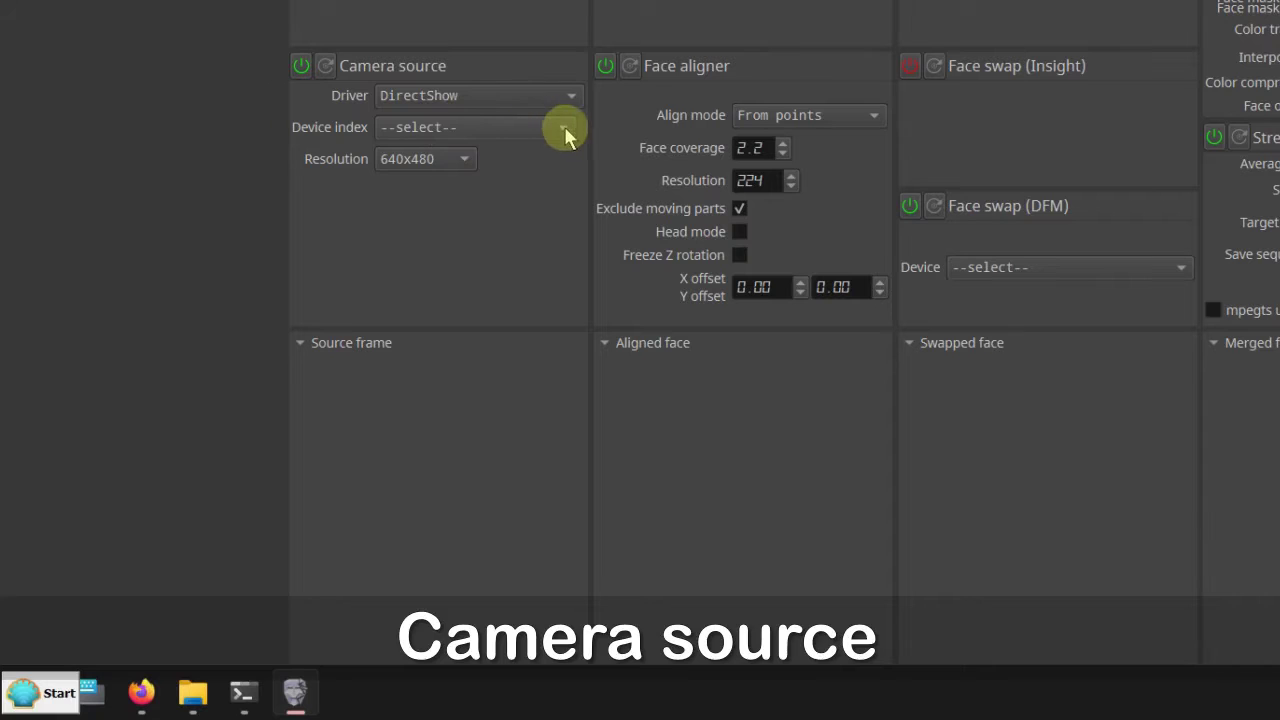
click(564, 127)
click(556, 149)
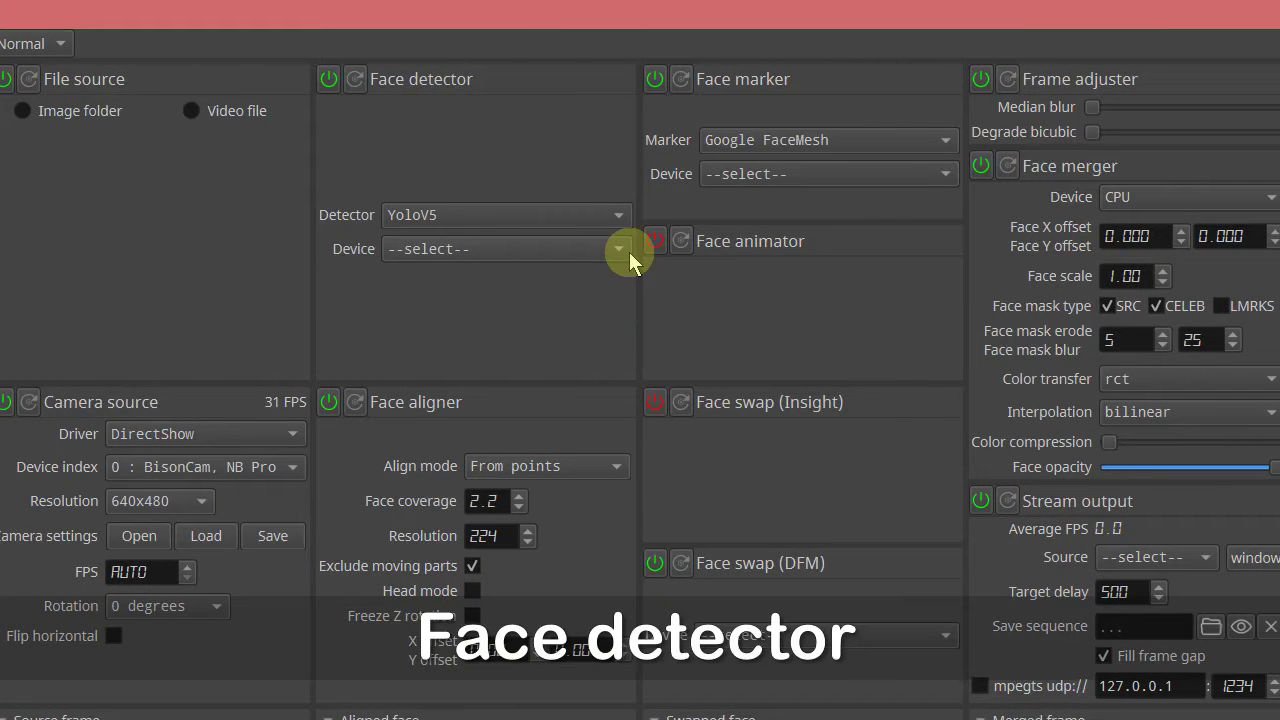
Step: Set both Face detector and Face marker devices to [0] NVIDIA GeForce GTX 1060 [CUDA]
click(629, 252)
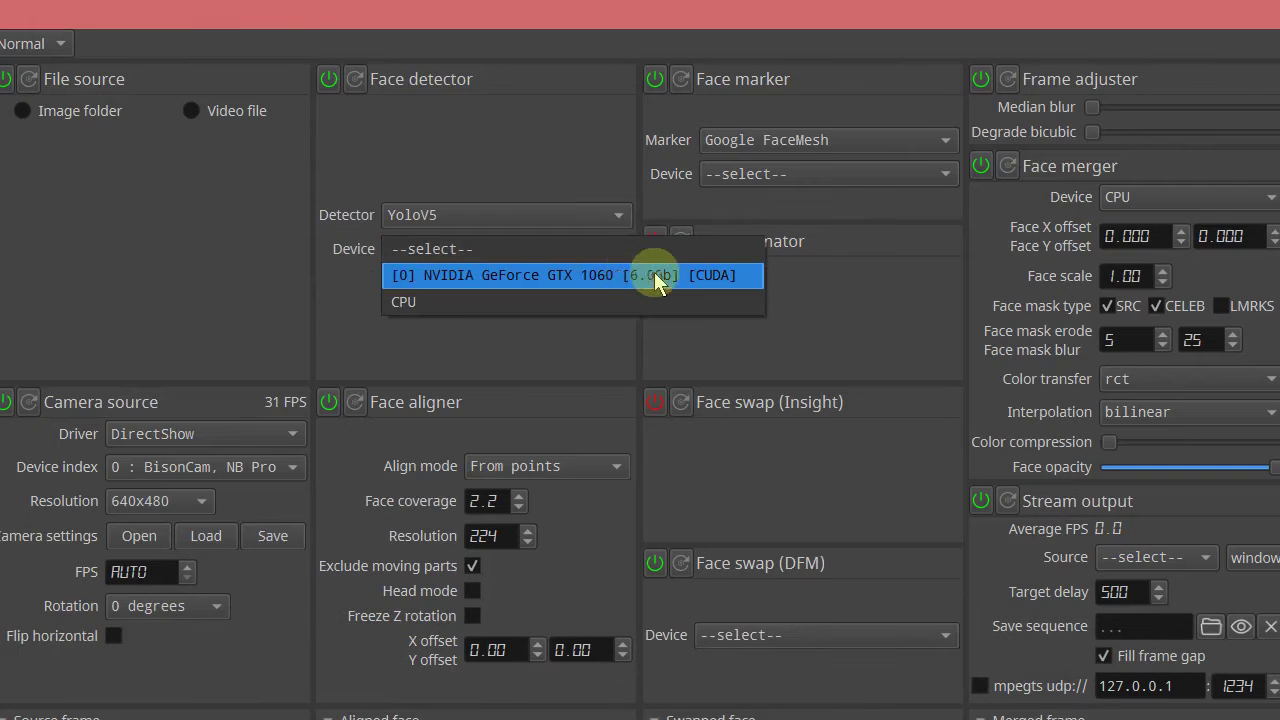
click(750, 277)
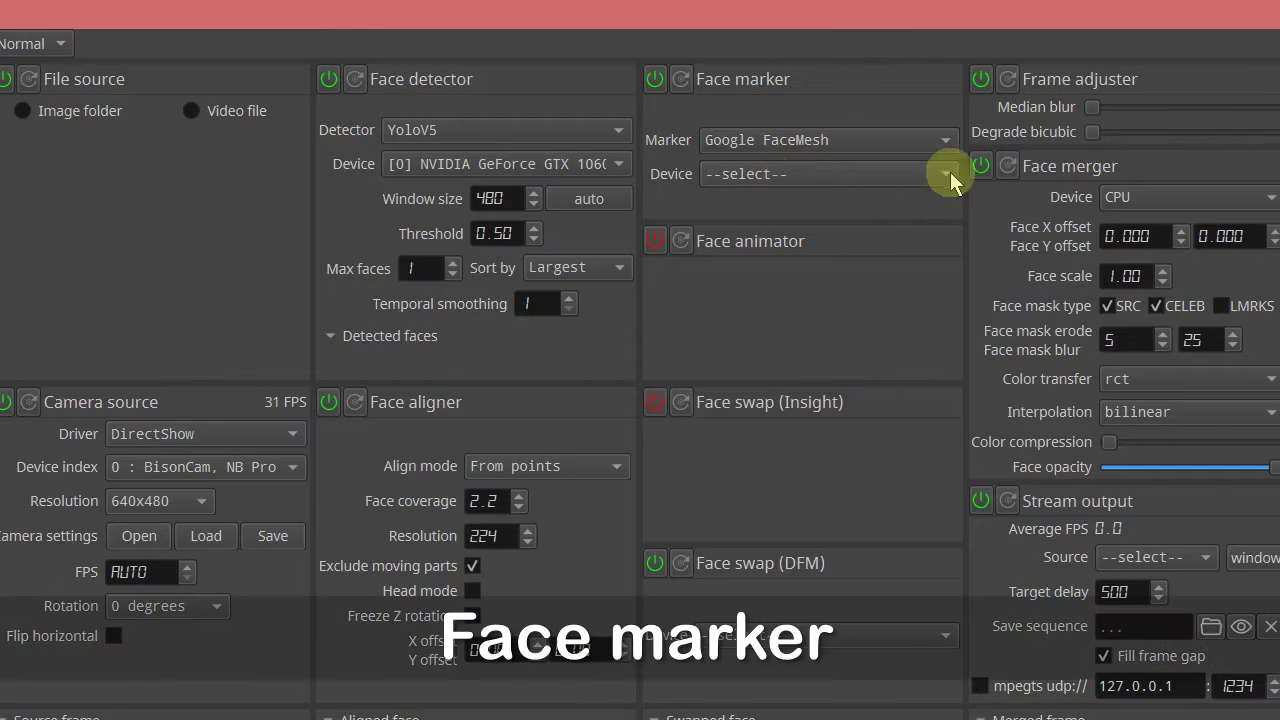
click(944, 176)
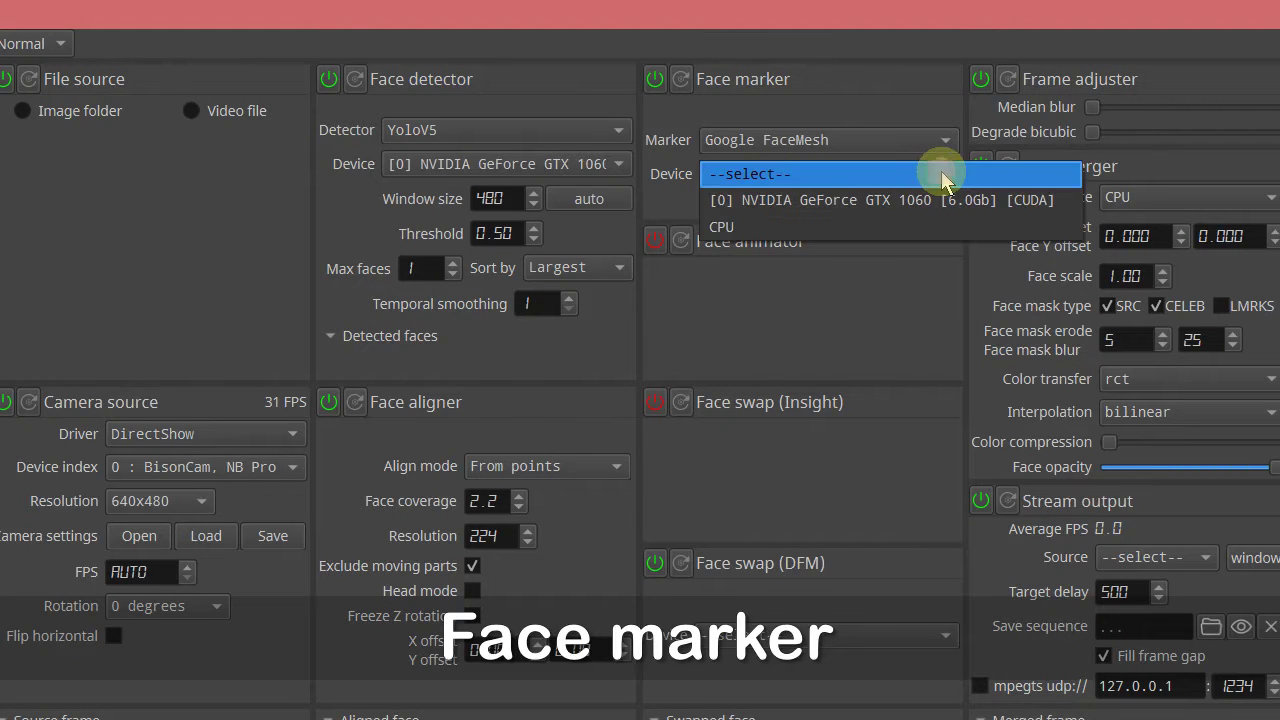
click(937, 199)
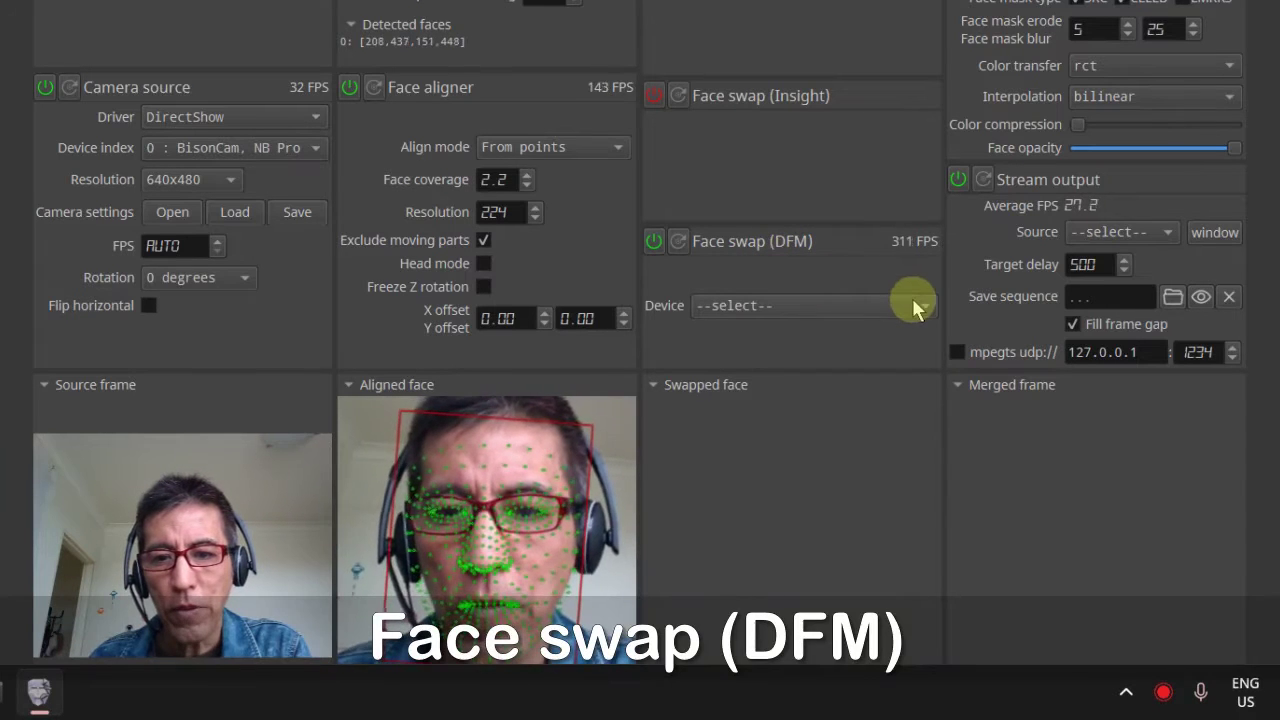
Step: Run Face swap (DFM) on the GTX 1060 with the Mr. Bean model
click(921, 304)
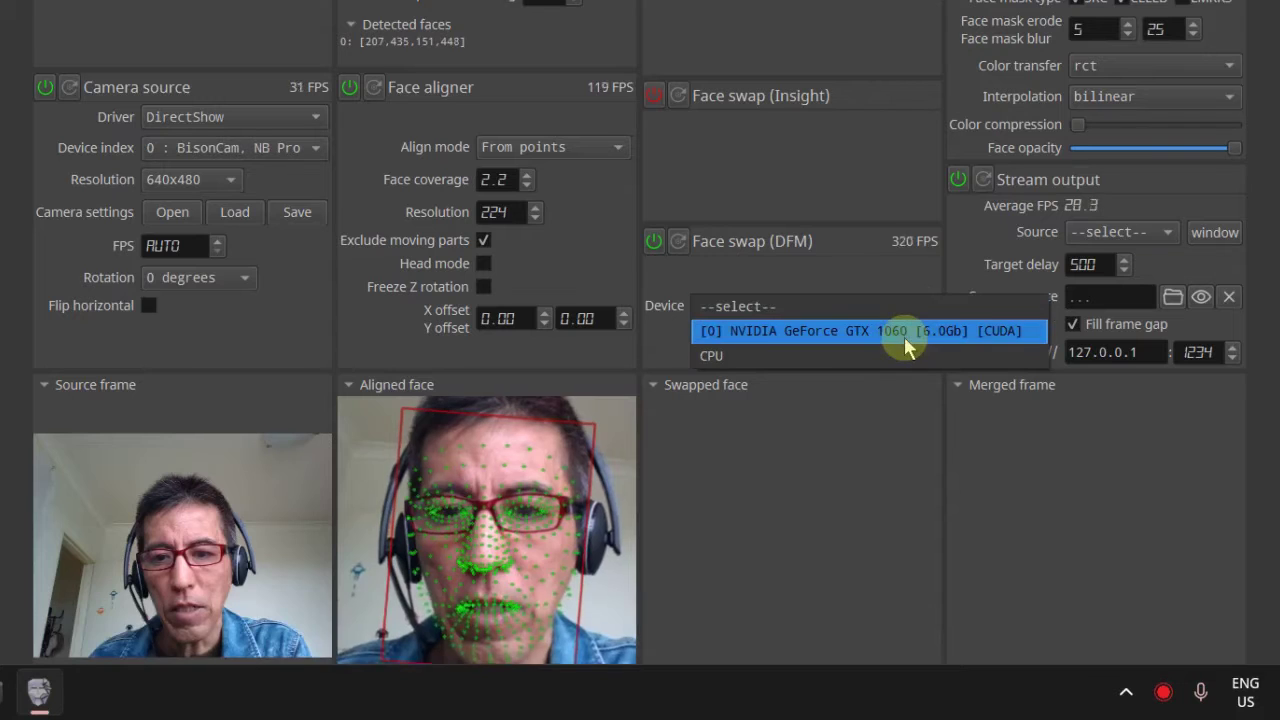
click(905, 335)
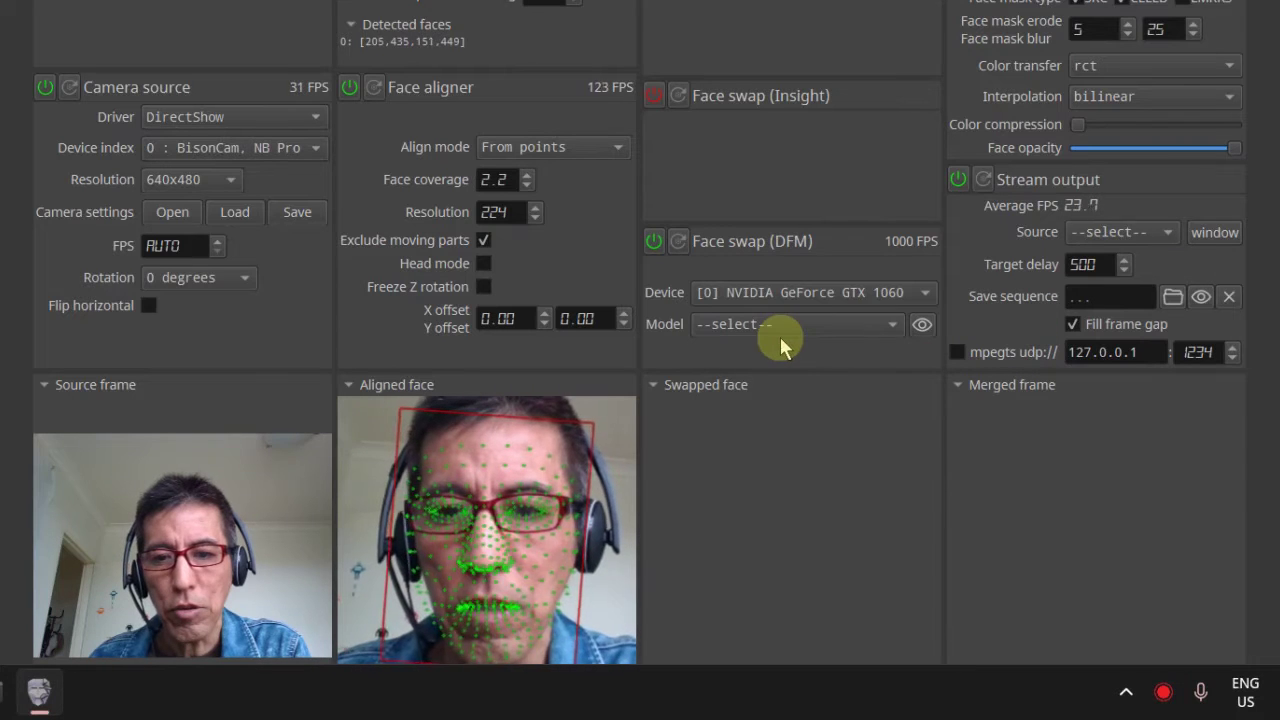
click(883, 322)
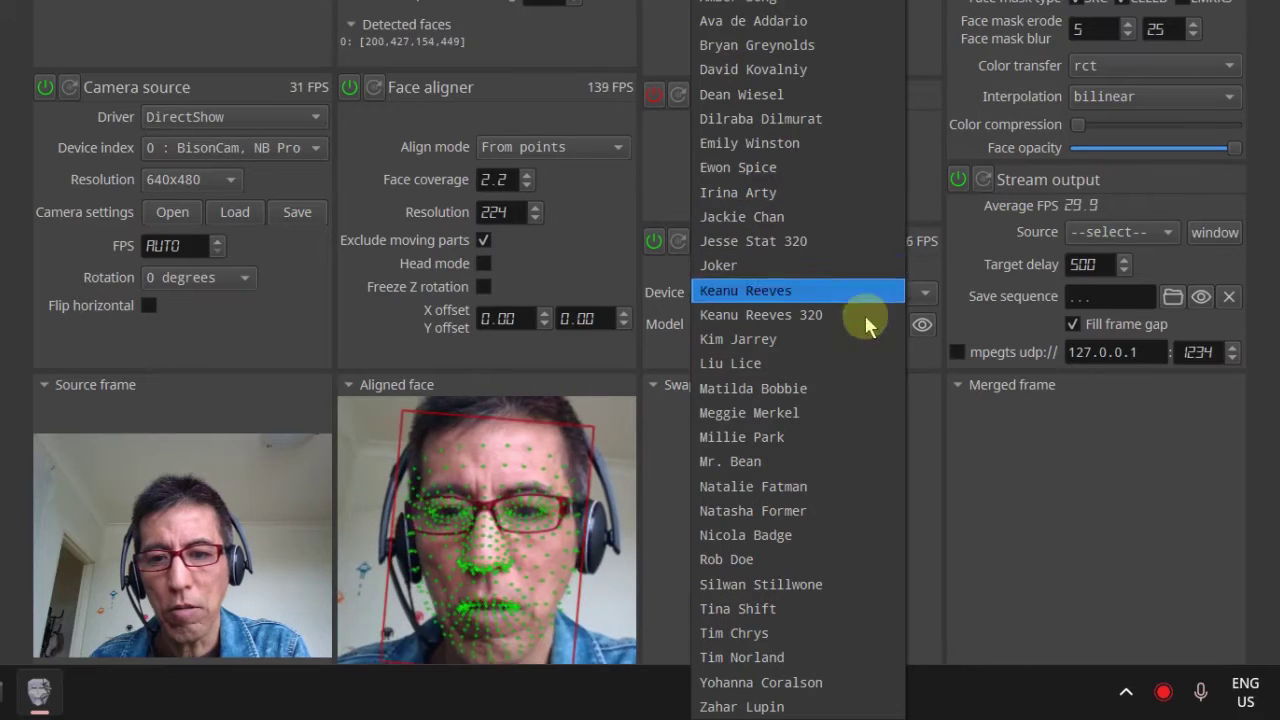
click(882, 464)
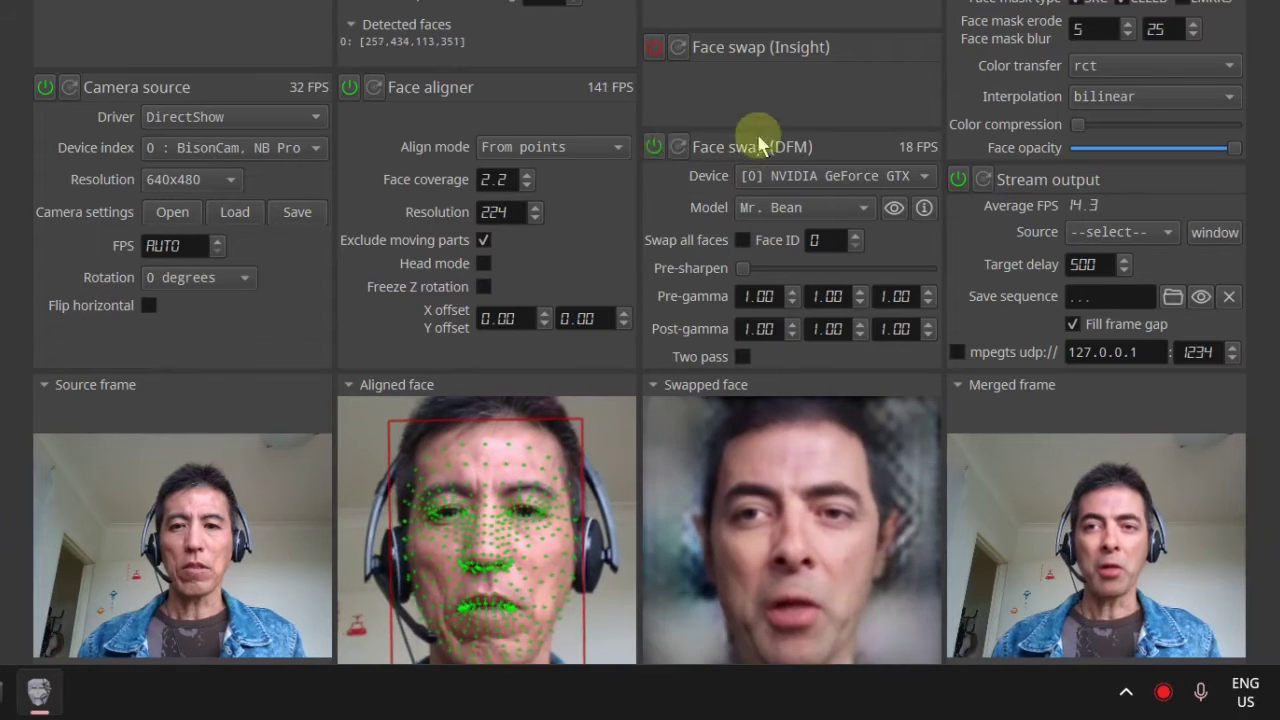
Step: Stop Face swap (DFM) and run Face swap (Insight) on the GTX 1060 using Biden.png
click(655, 64)
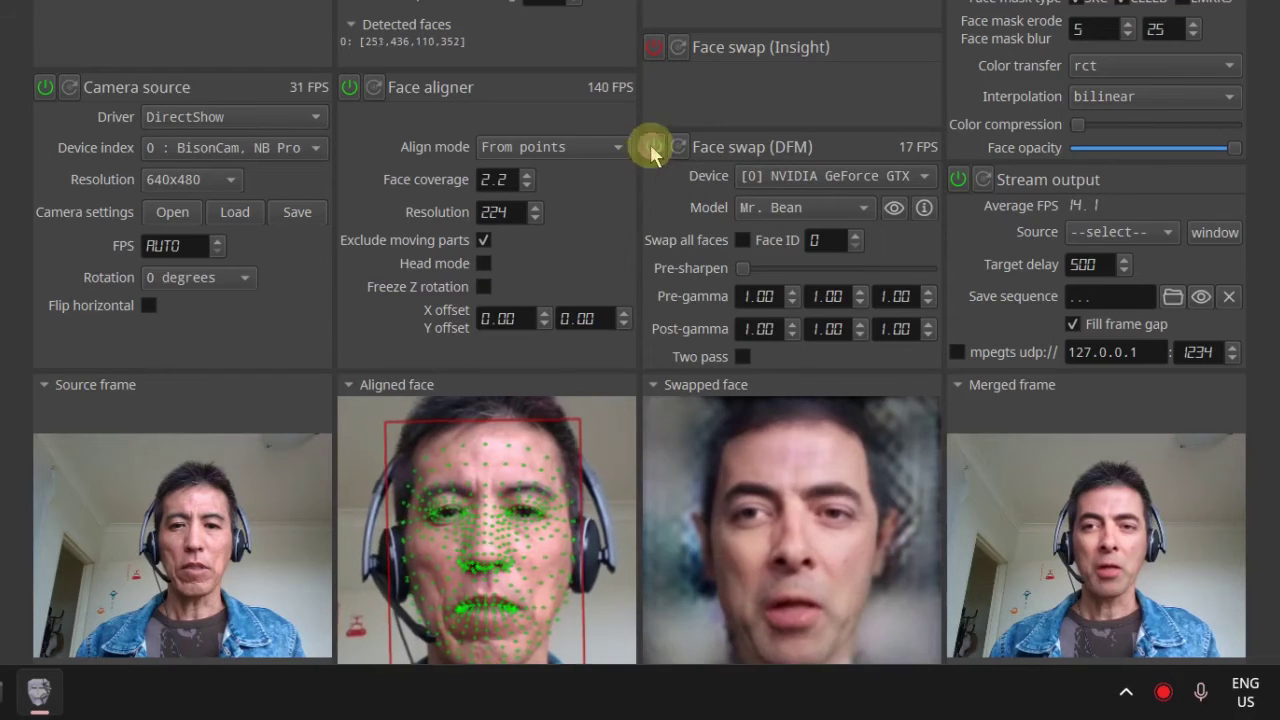
click(653, 150)
click(656, 88)
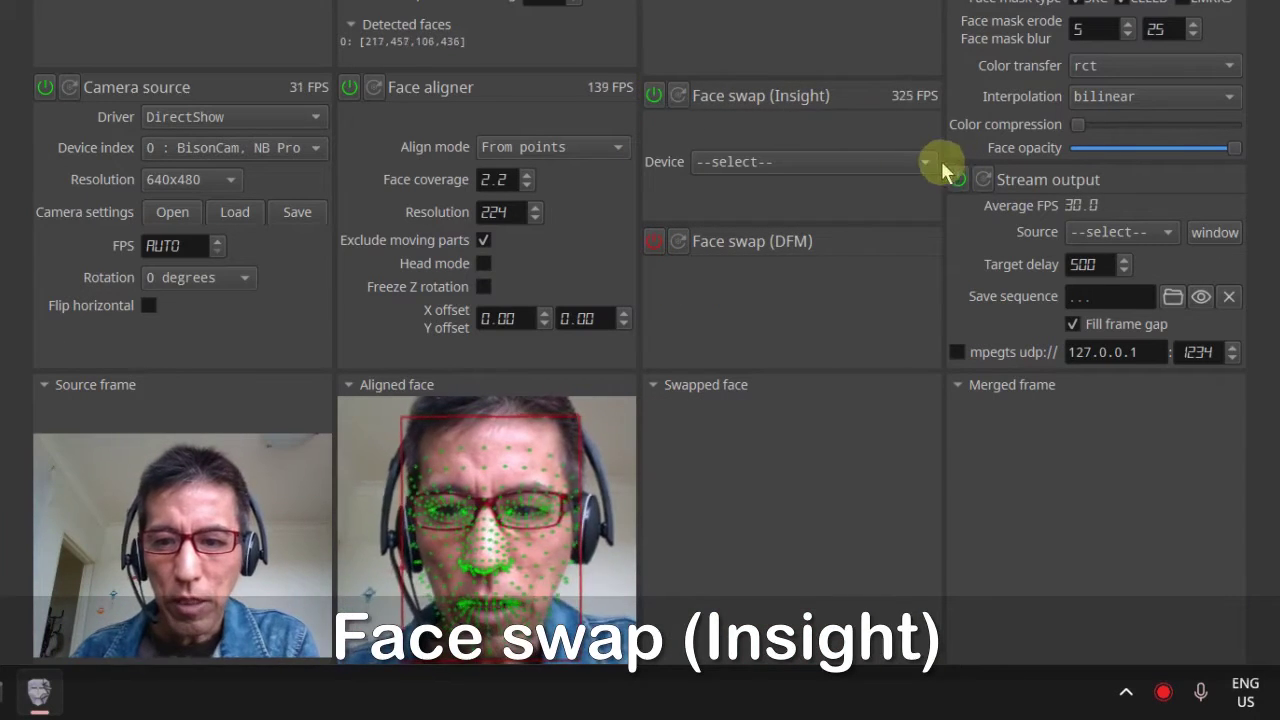
click(930, 163)
click(857, 106)
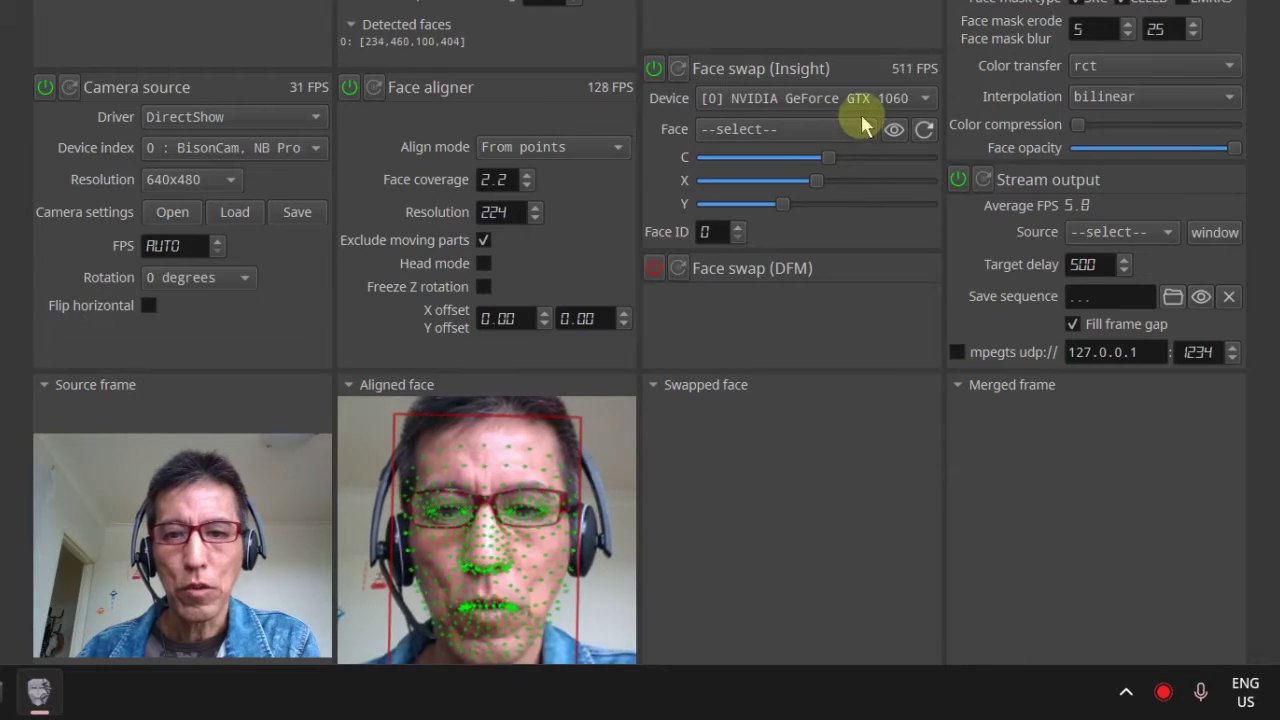
click(862, 128)
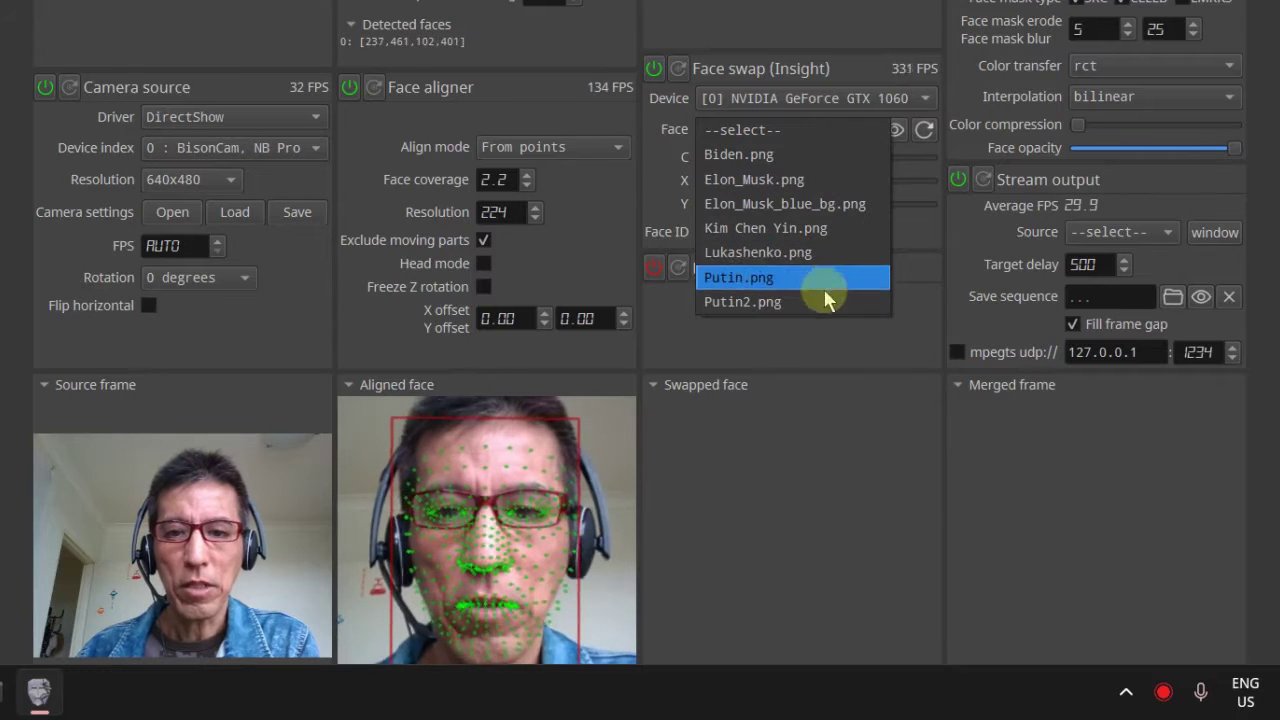
click(836, 158)
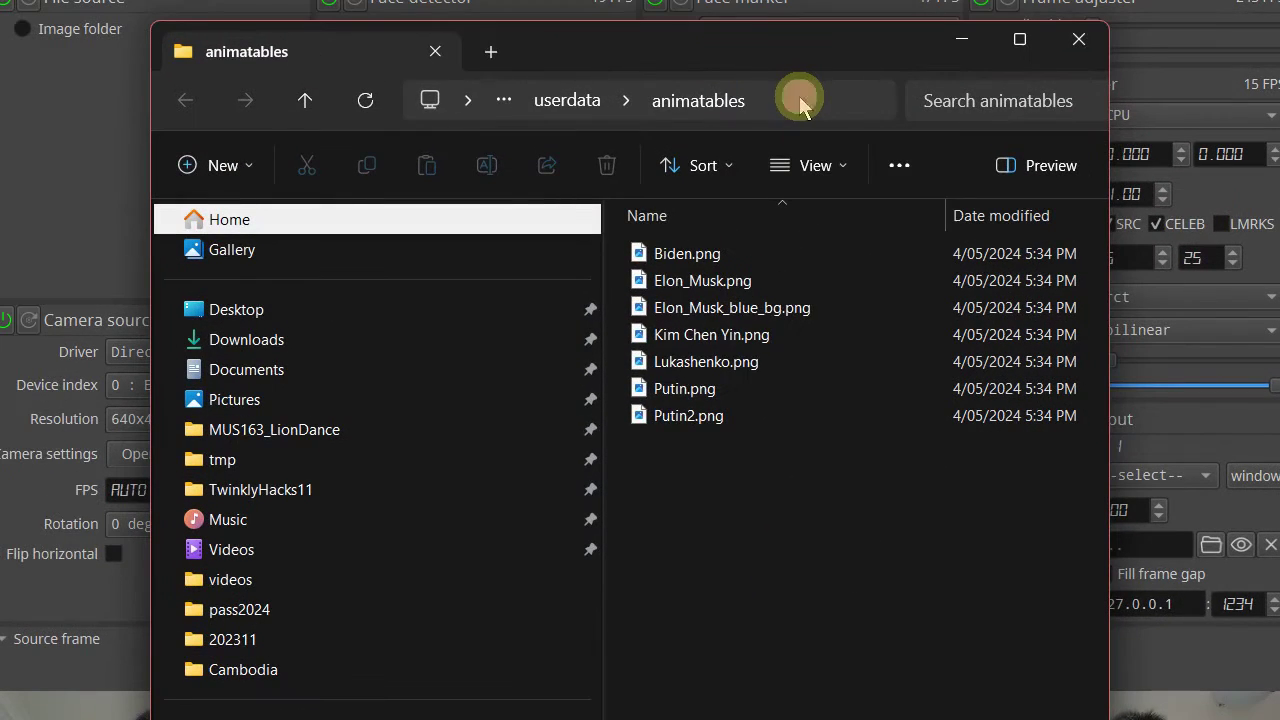
Step: Widen the animatables folder window, switch to Large icons, and preview Kim Chen Yin.png
click(800, 100)
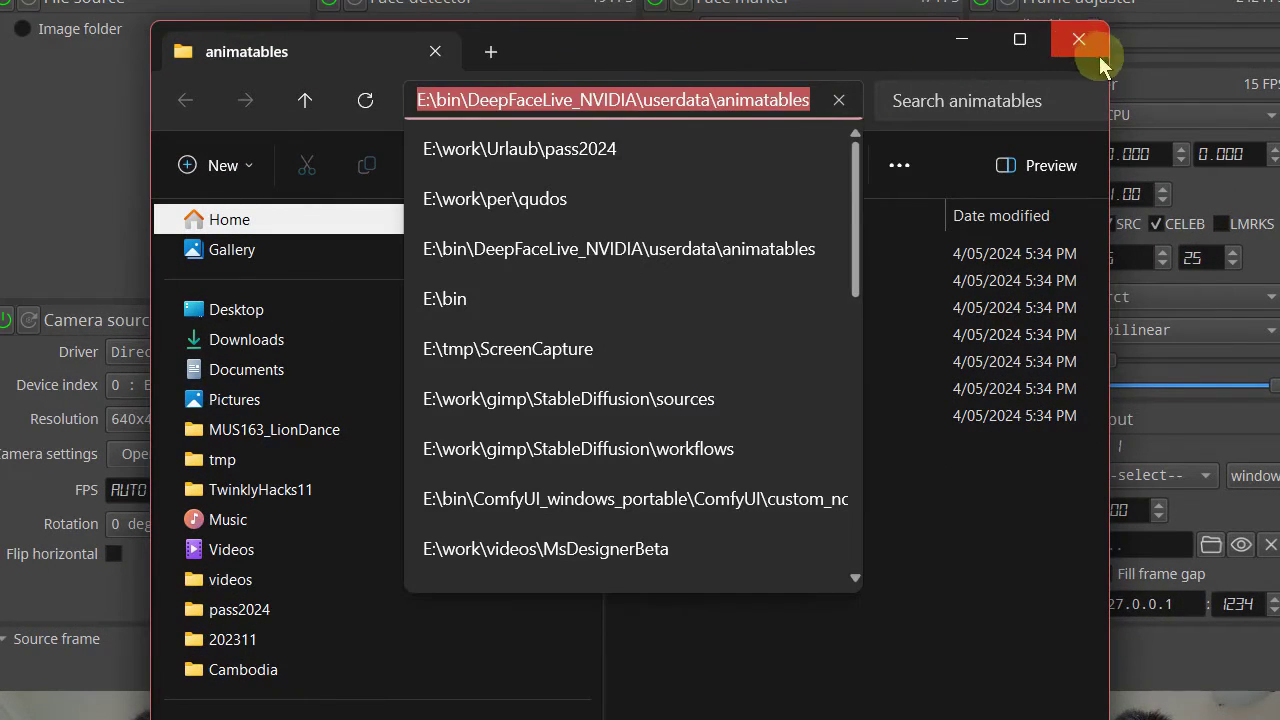
drag(1101, 58, 1279, 60)
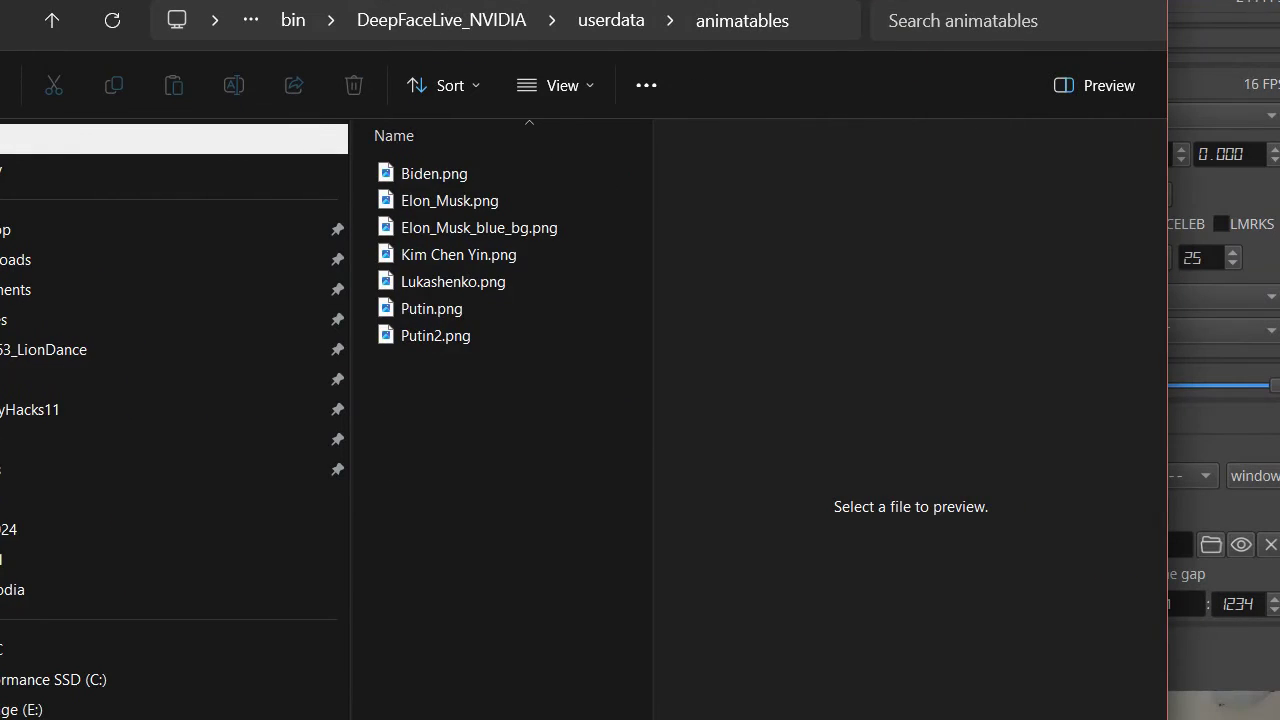
key(ctrl+shift+2)
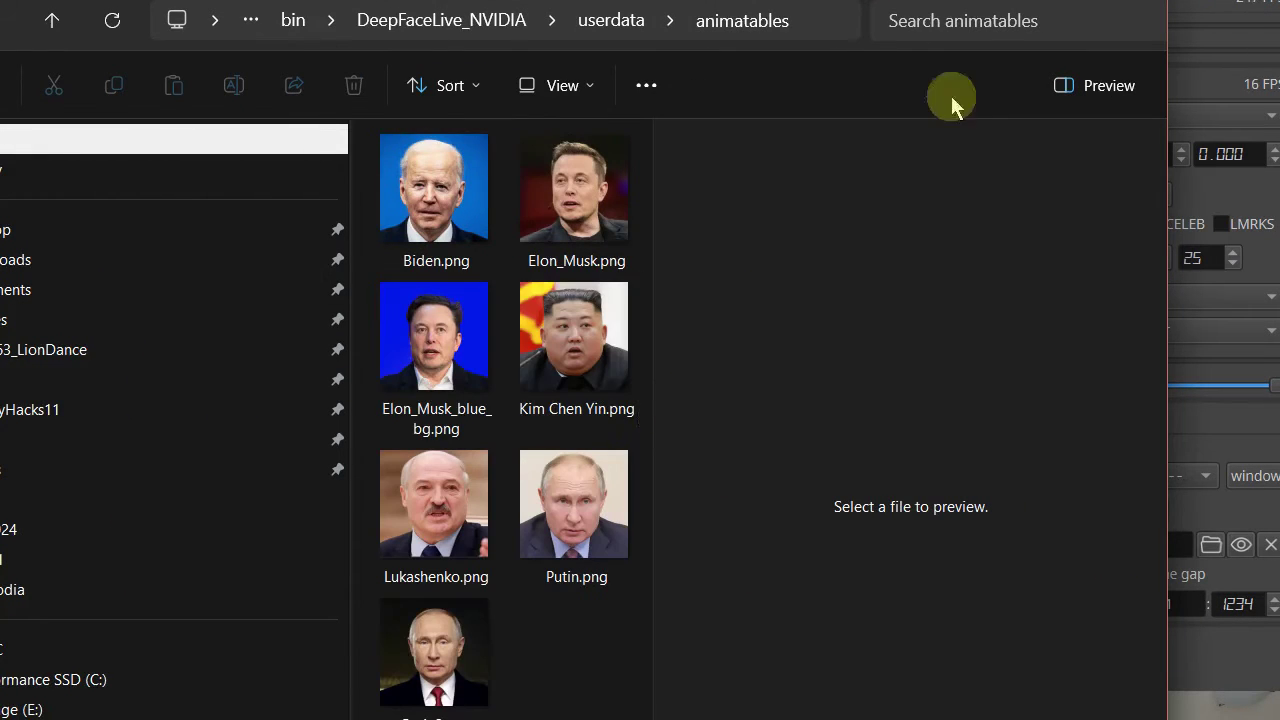
click(603, 425)
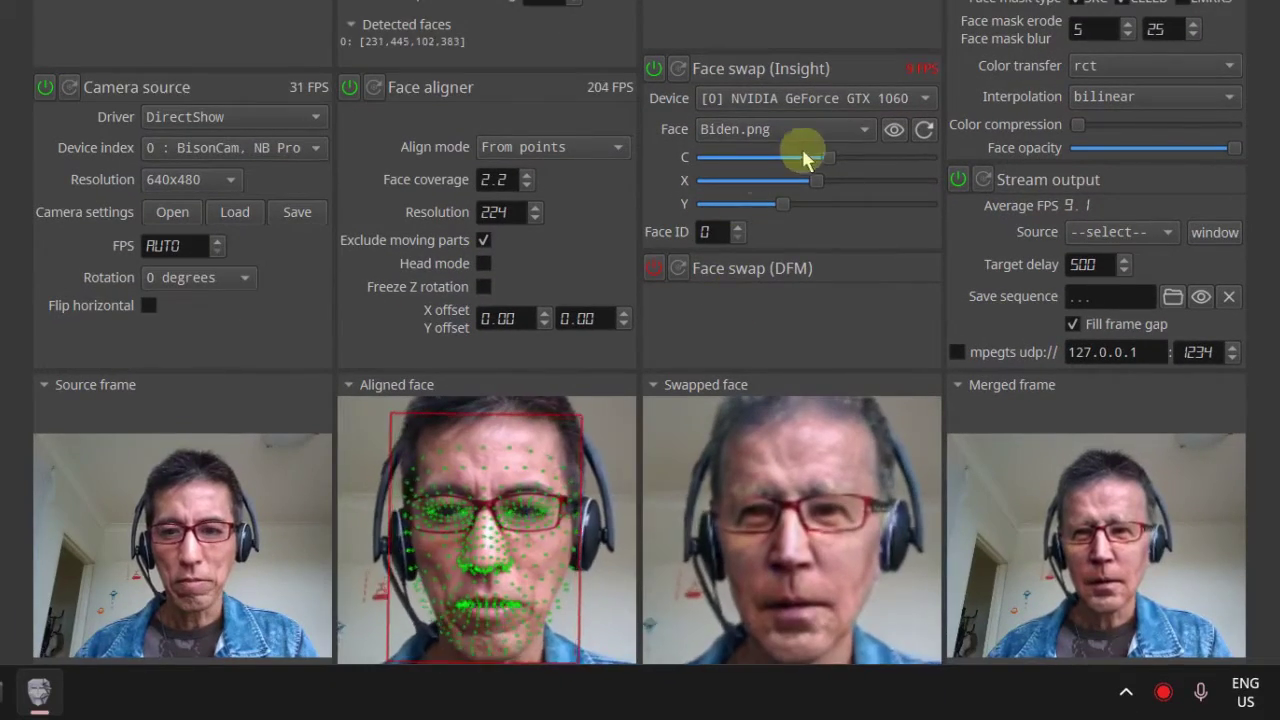
click(850, 130)
click(840, 206)
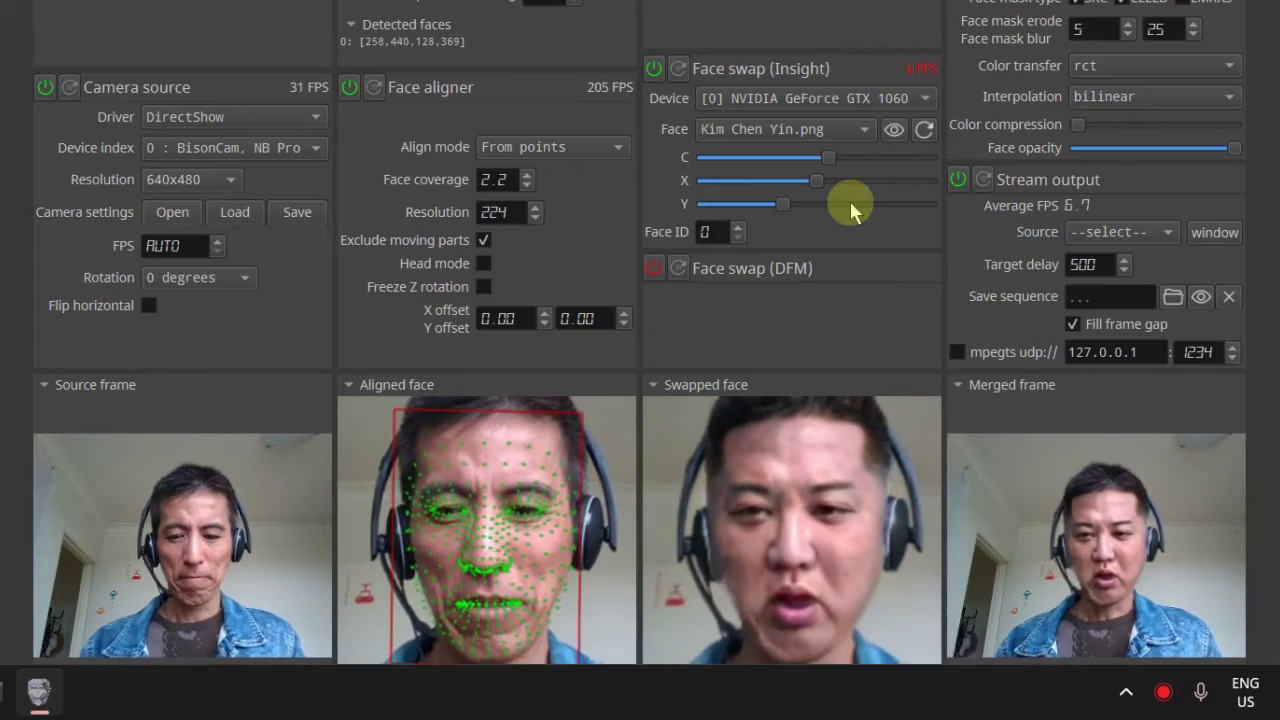
mouse_move(38, 690)
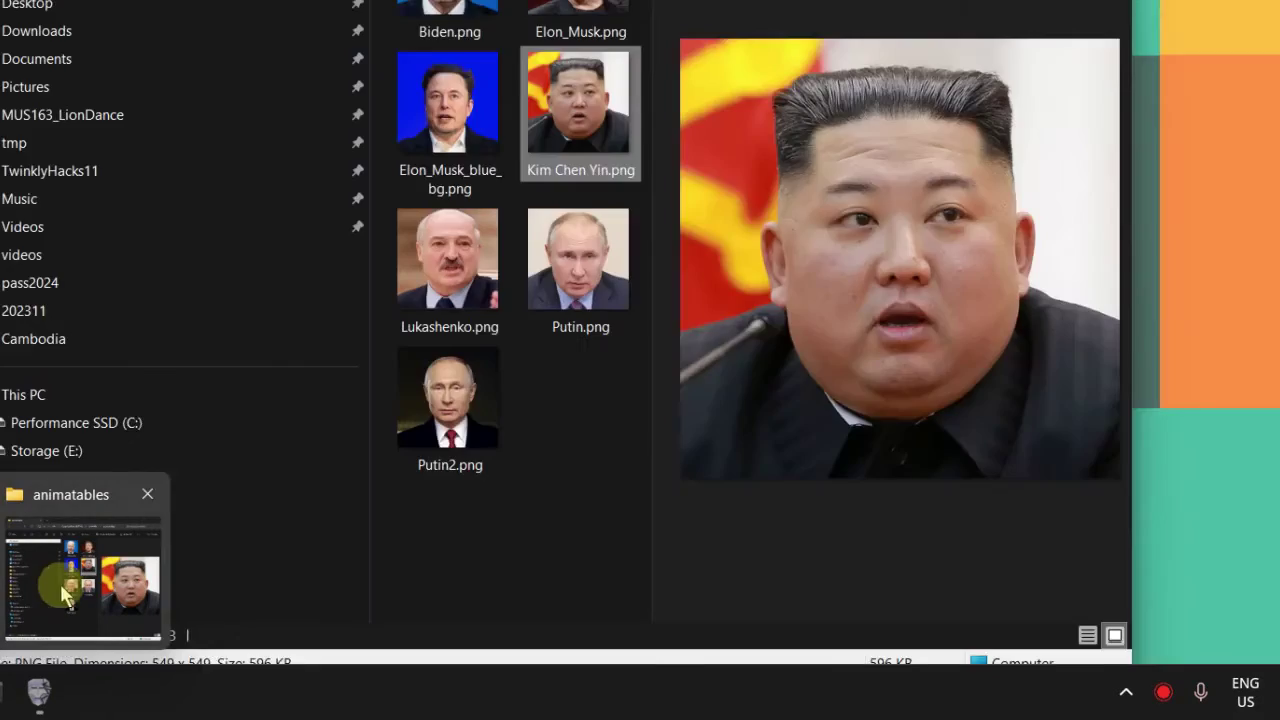
Step: Restore the animatables folder to add the Elvis Presley image, then minimize it
click(65, 584)
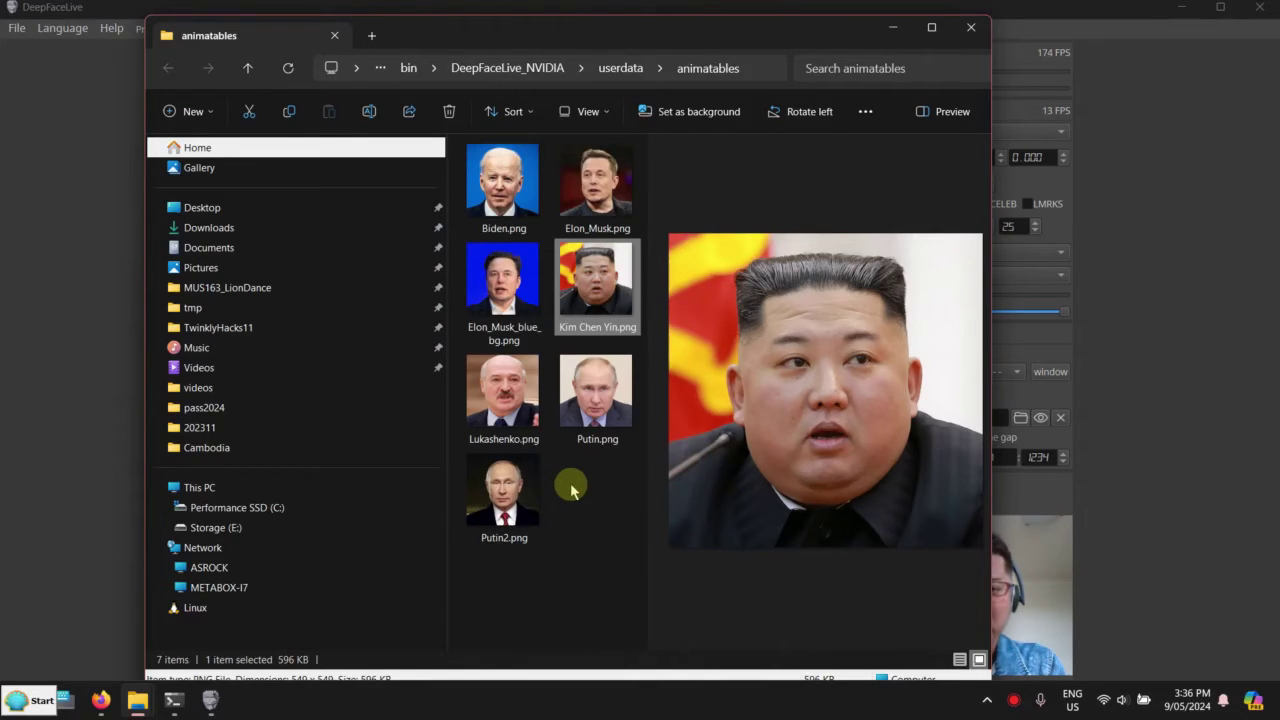
click(892, 34)
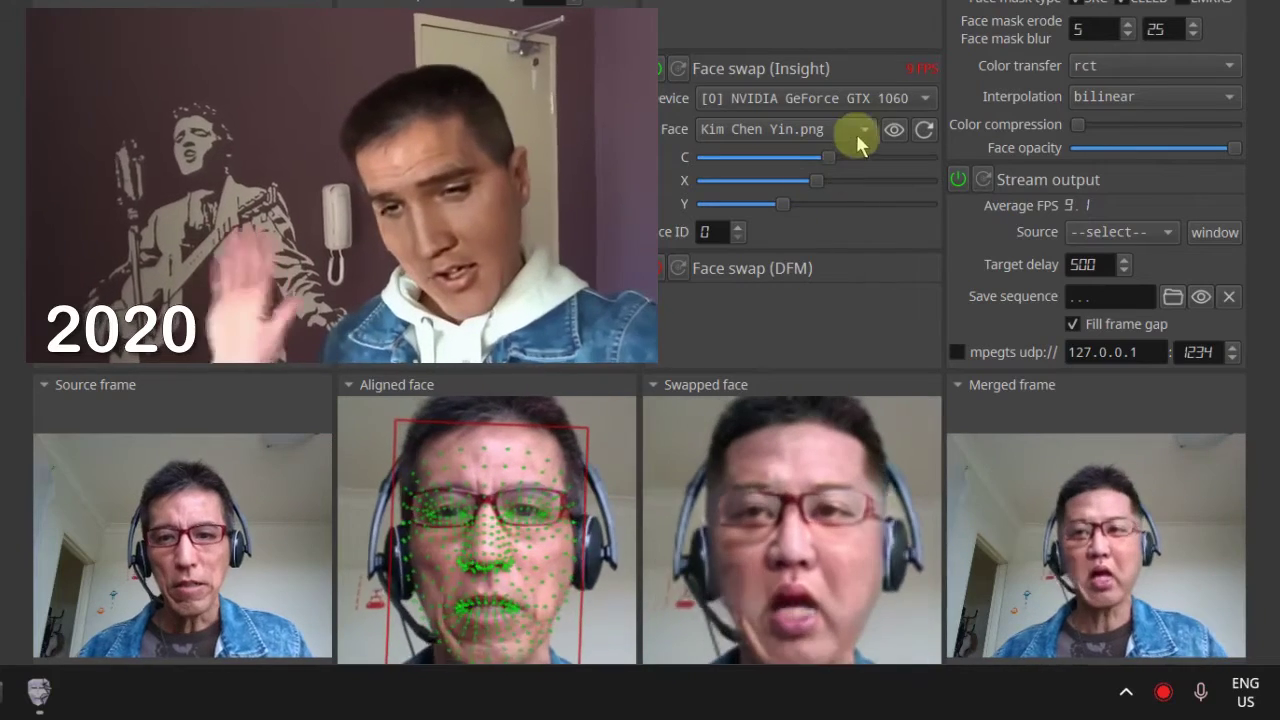
Step: Refresh the Insight face list and select ElvisPresley.jpg as the swapped face
click(859, 130)
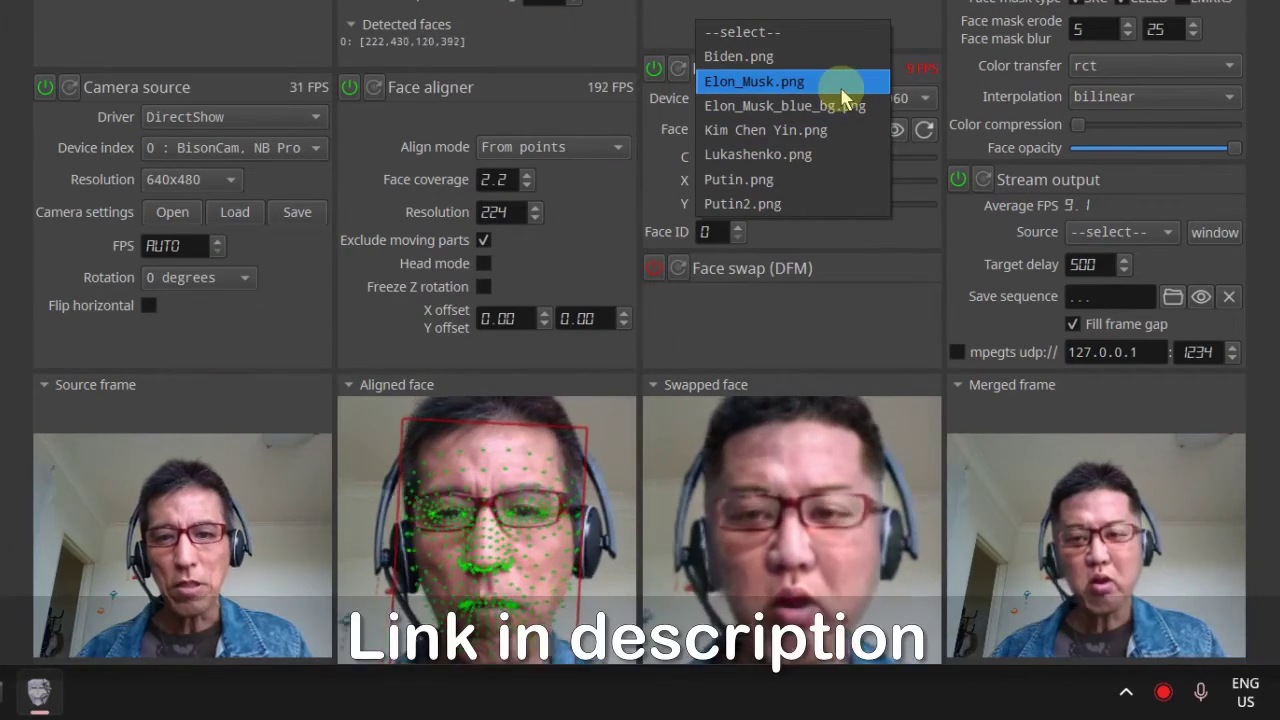
click(765, 130)
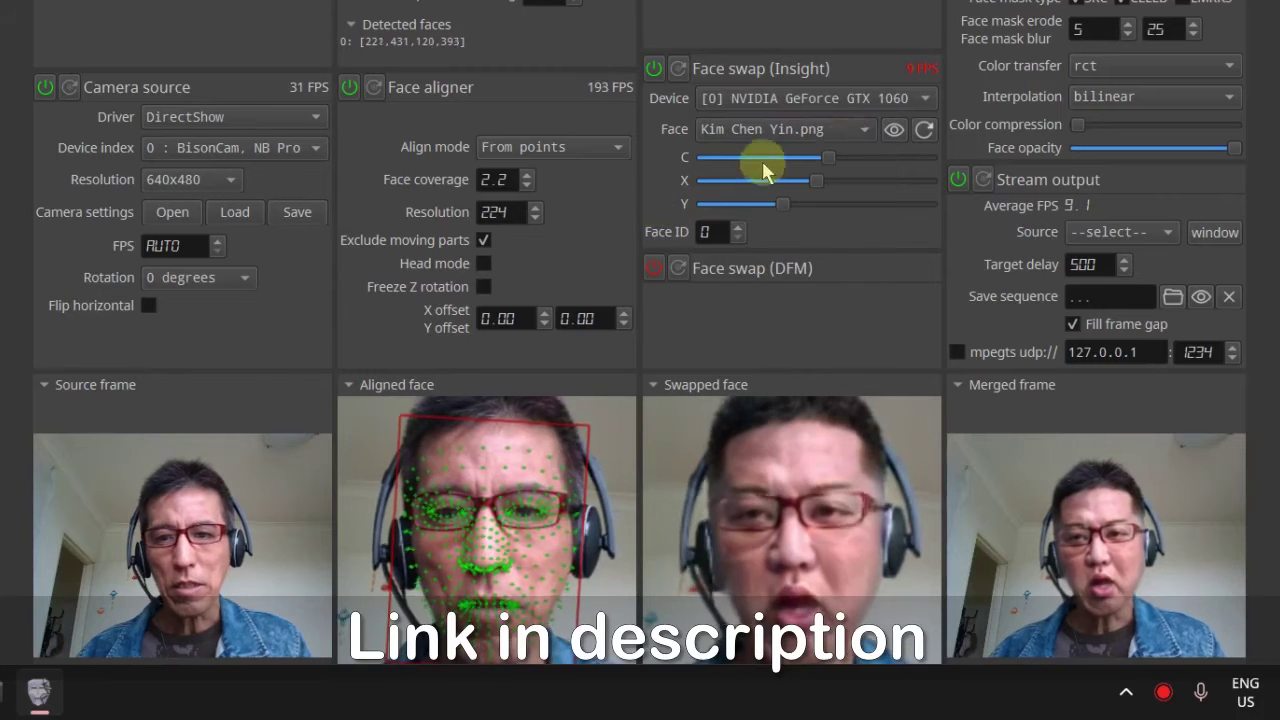
click(922, 132)
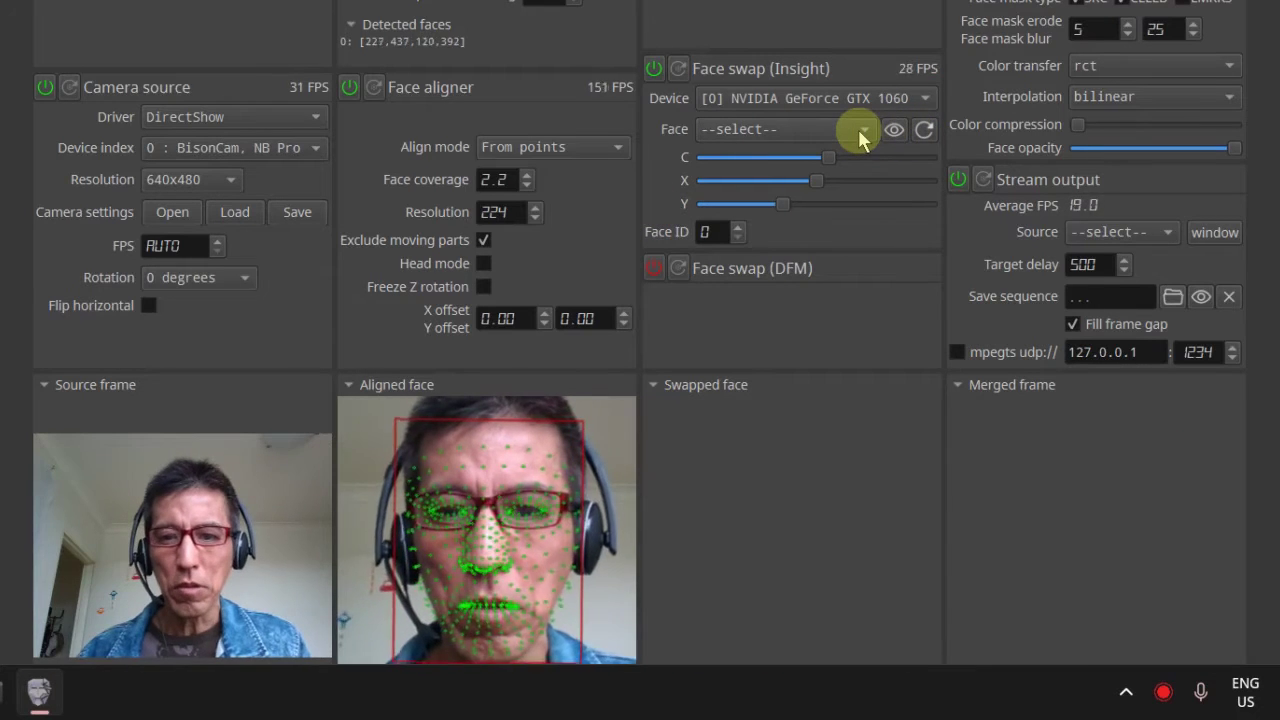
click(860, 128)
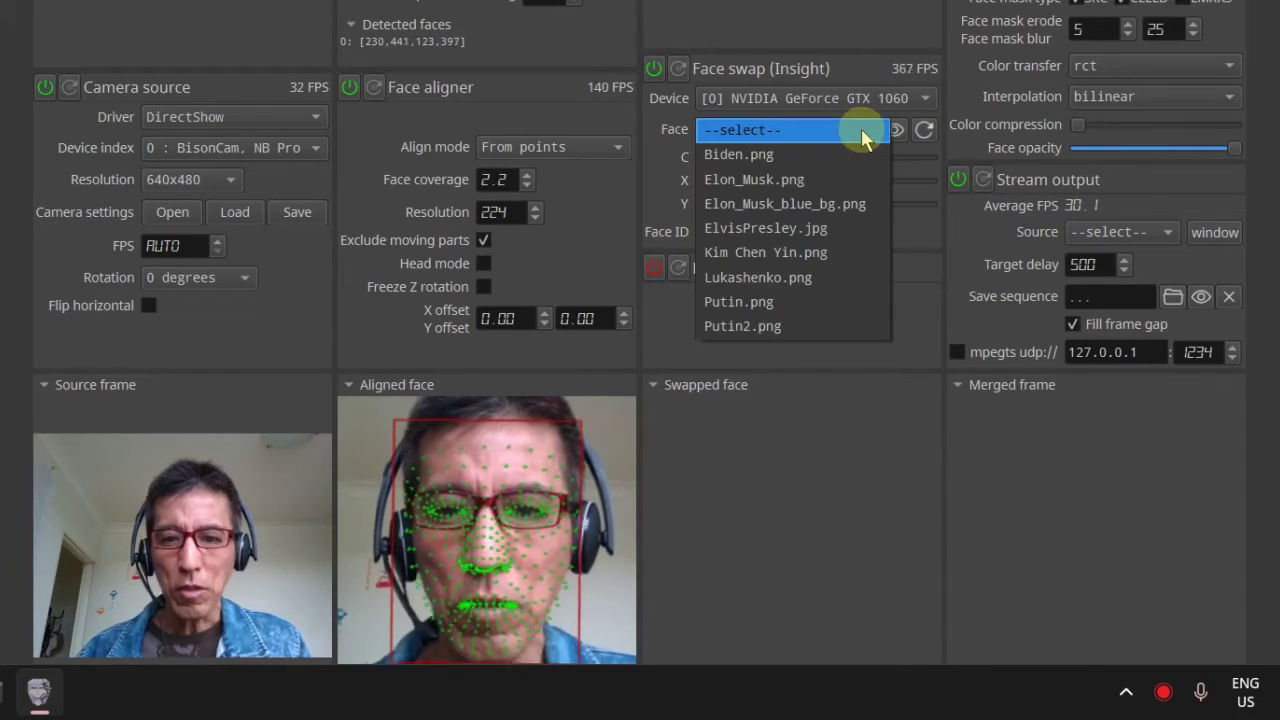
click(831, 233)
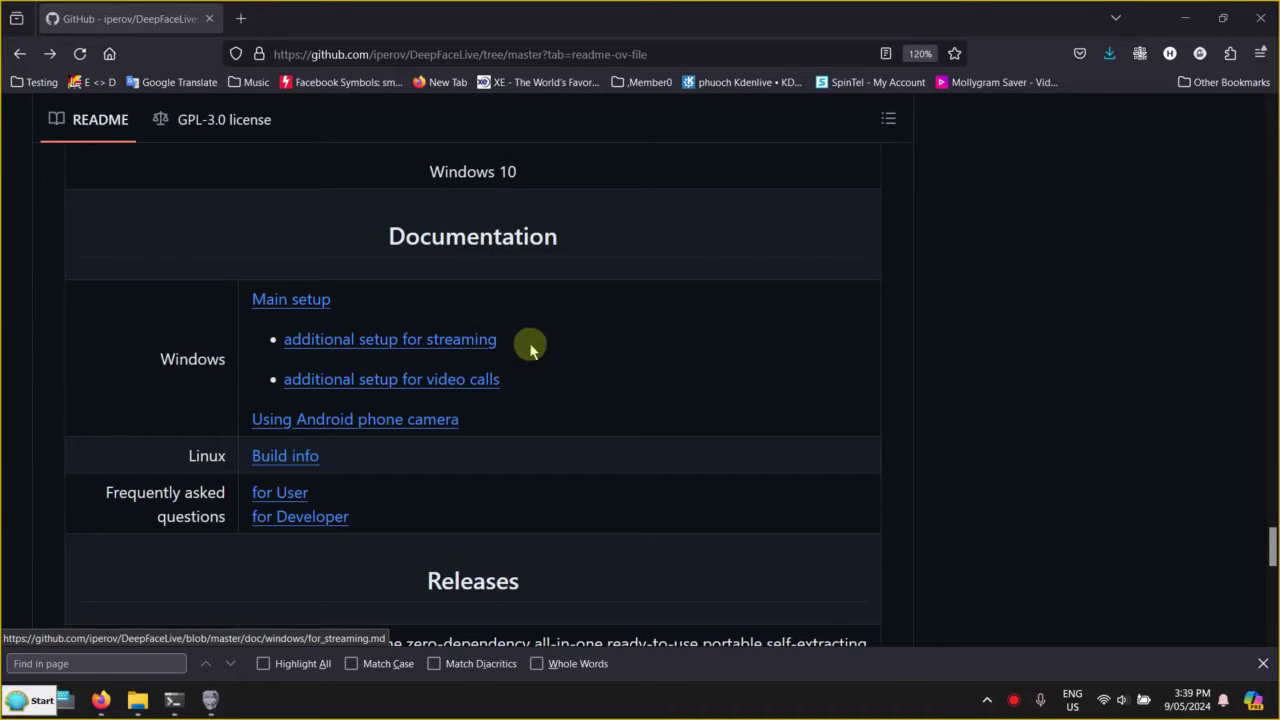
Step: Read the OBS Studio steps in the 'additional setup for streaming' guide, then minimize Firefox
click(494, 344)
scroll(903, 306, down, 3)
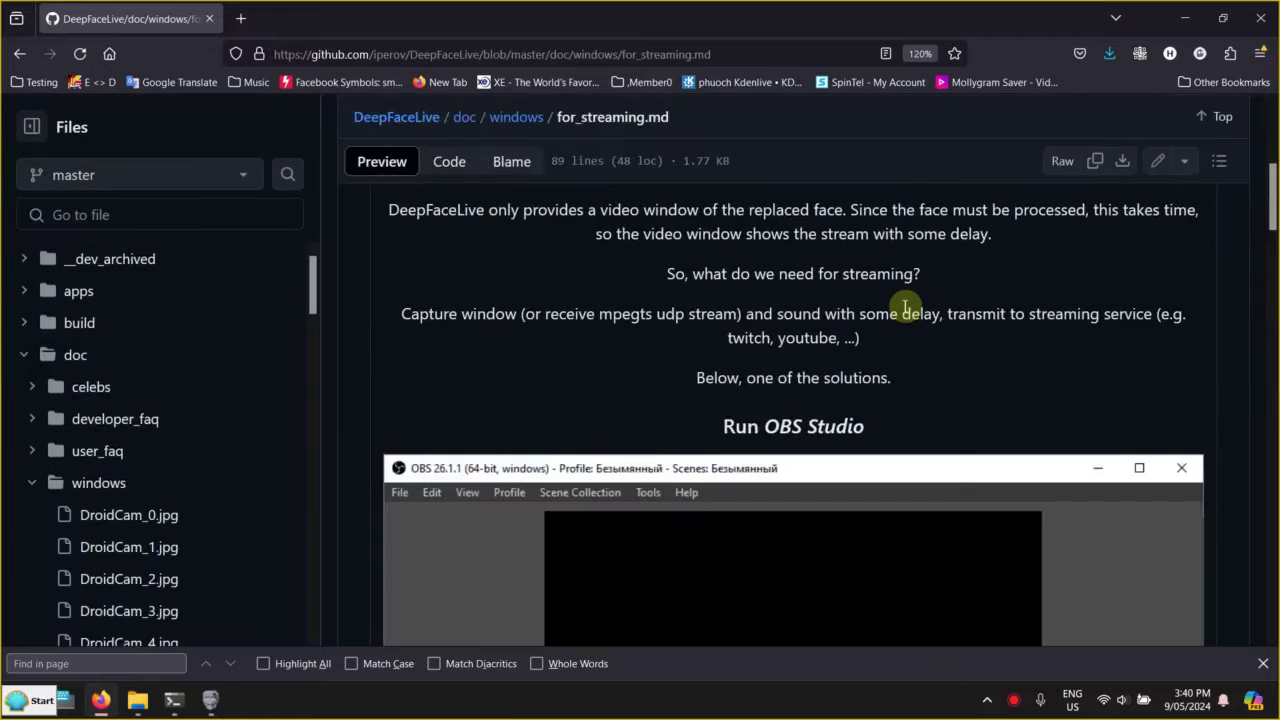
scroll(905, 307, down, 5)
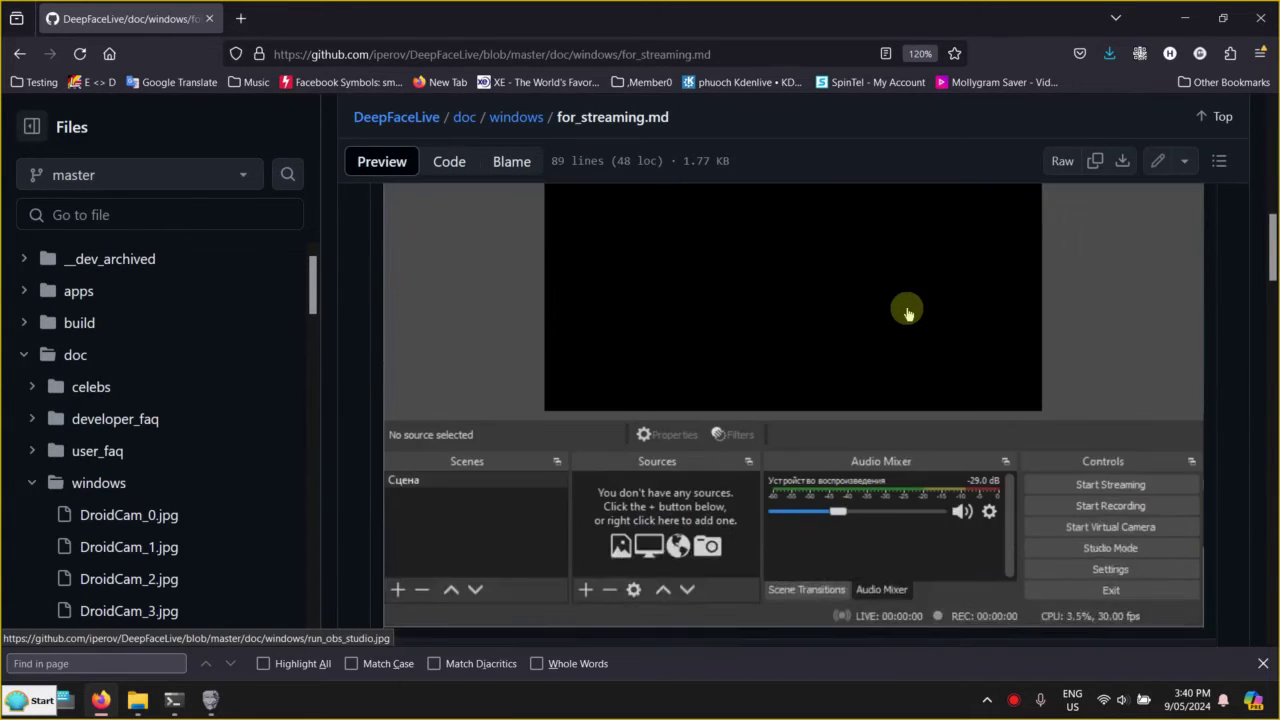
scroll(908, 314, up, 2)
scroll(908, 314, down, 5)
scroll(908, 314, down, 5)
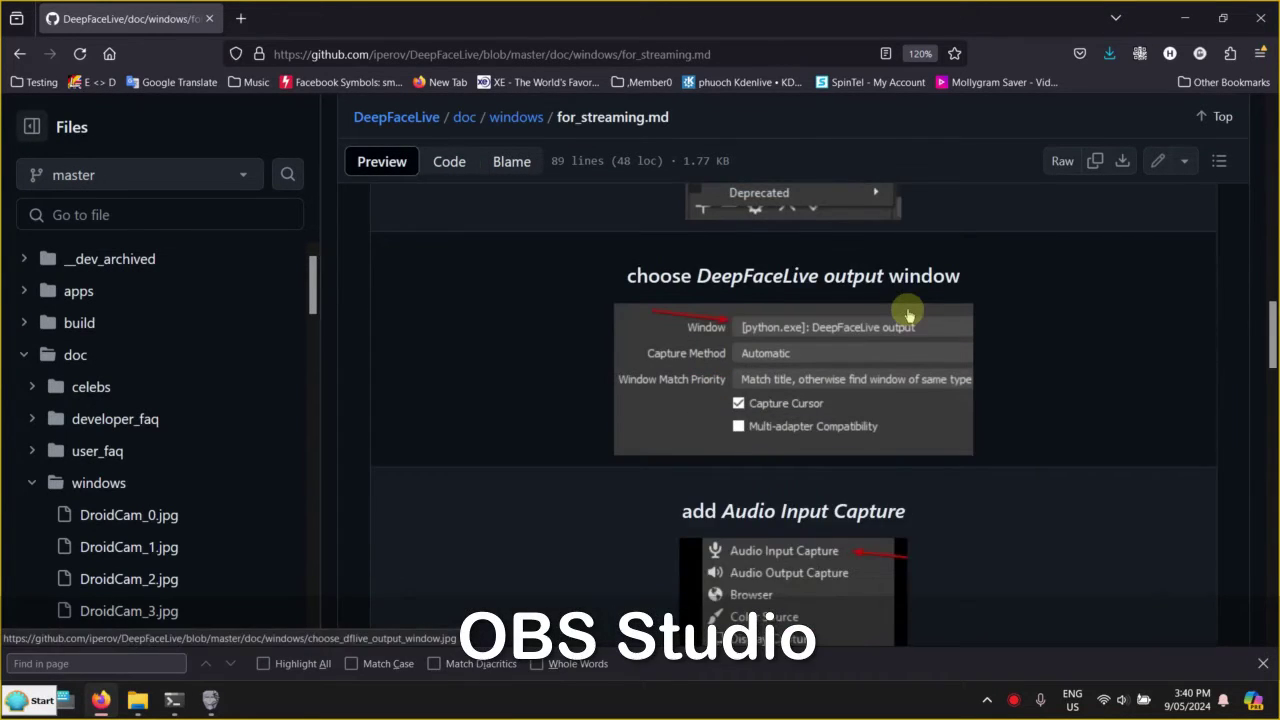
click(1183, 19)
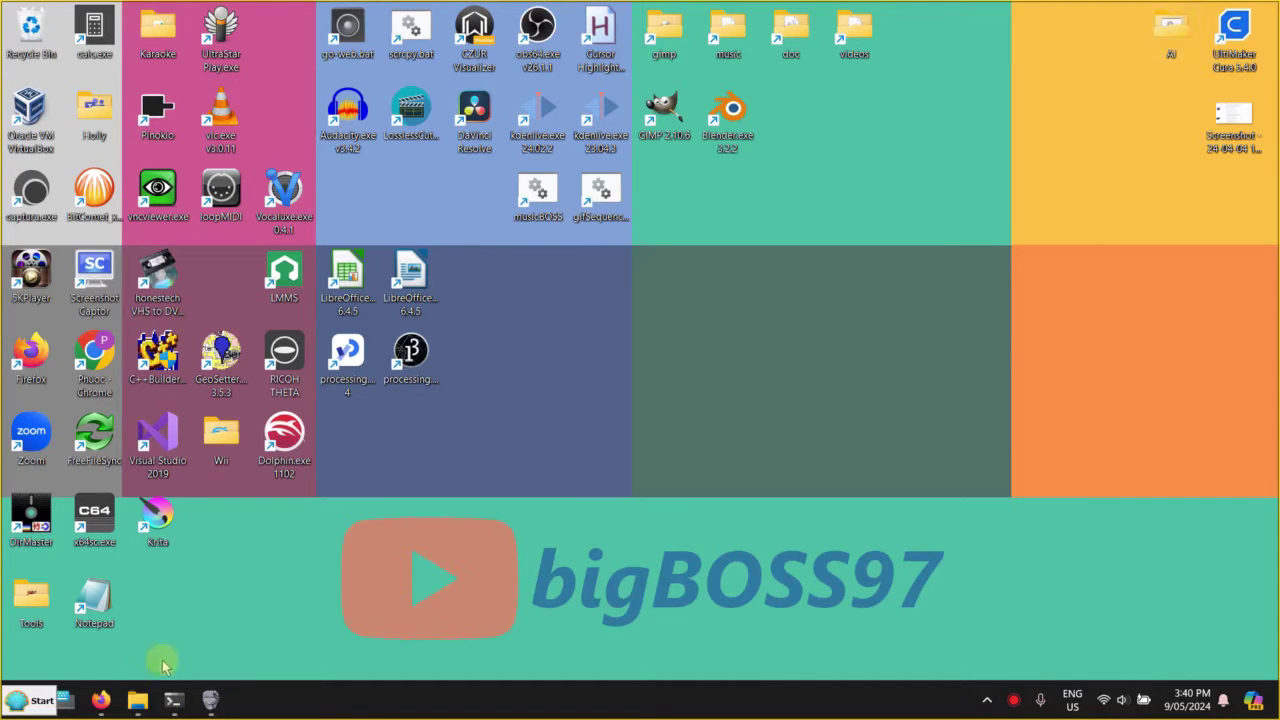
Step: Set DeepFaceLive's Stream output Source to Merged frame
click(213, 697)
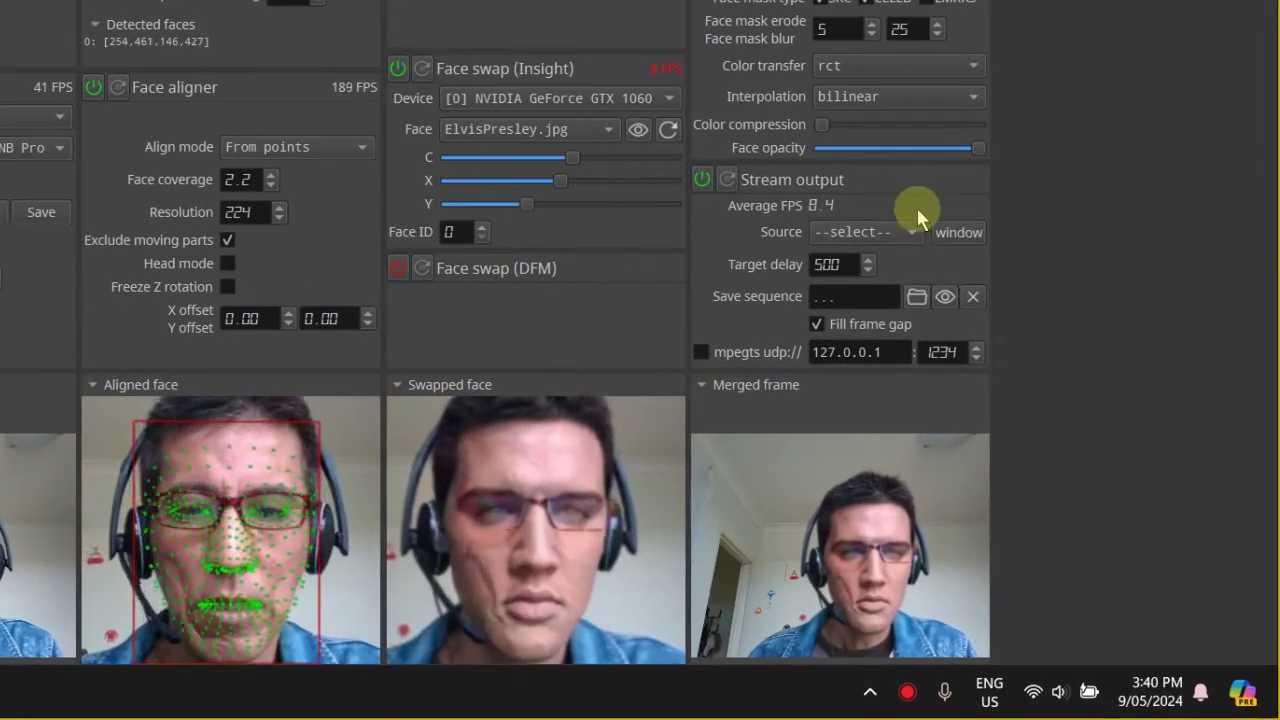
click(914, 231)
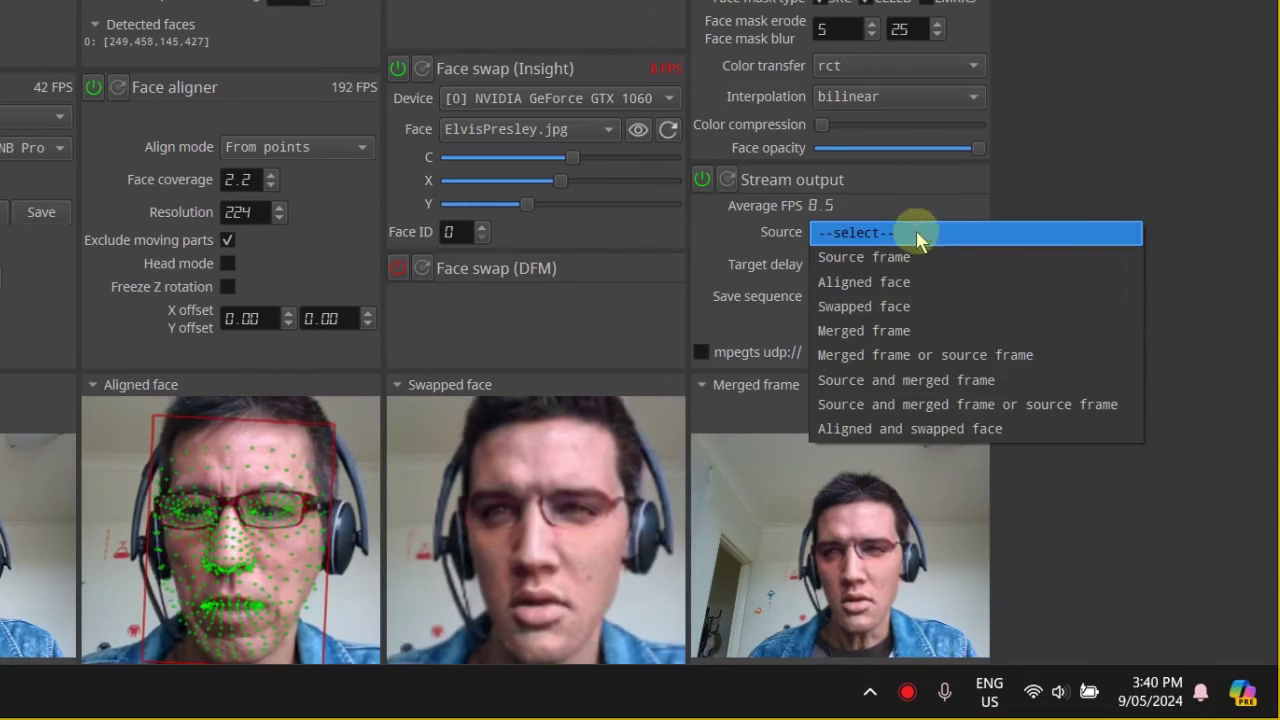
click(940, 330)
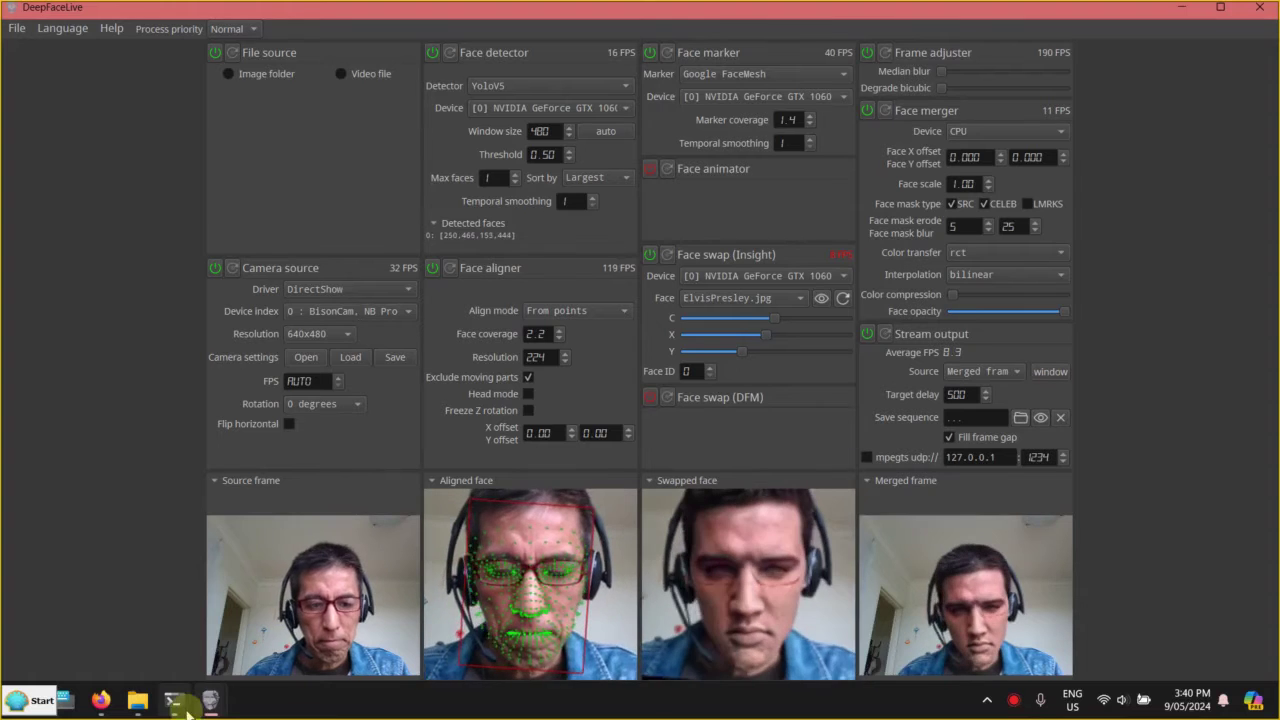
Step: Bring the DeepFaceLive output window forward and move it to the right side of the screen
mouse_move(209, 705)
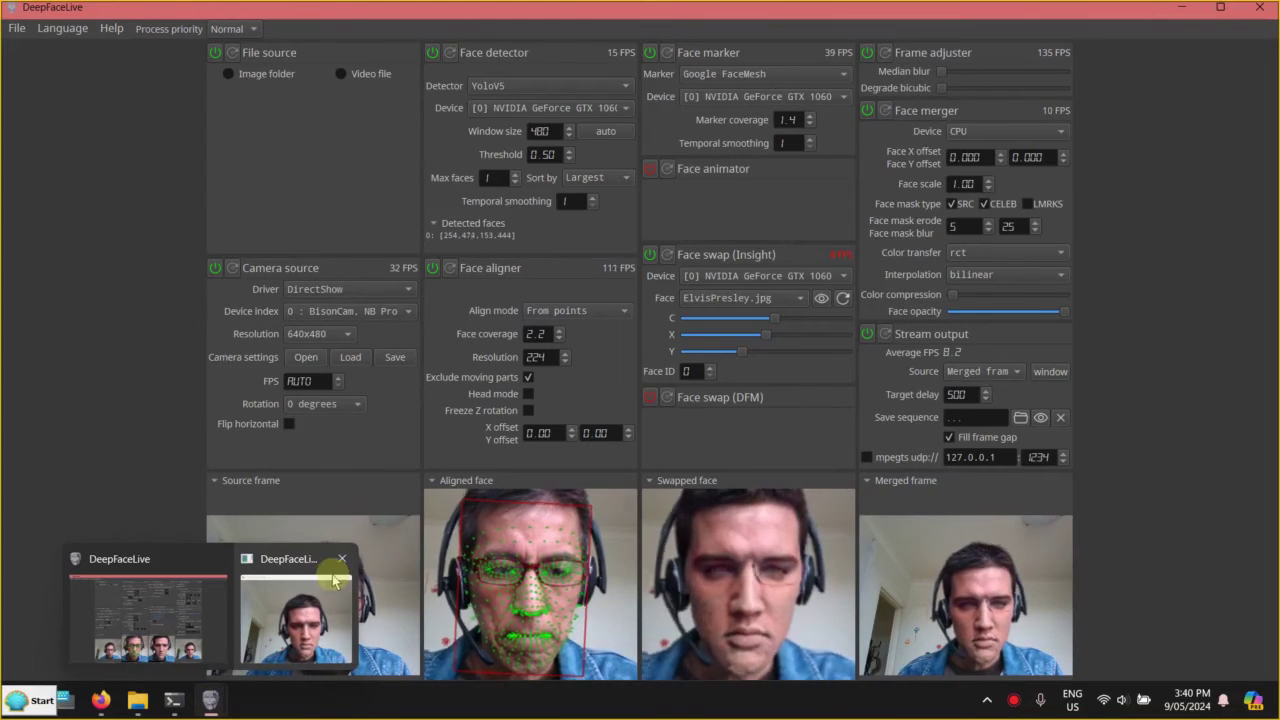
click(290, 605)
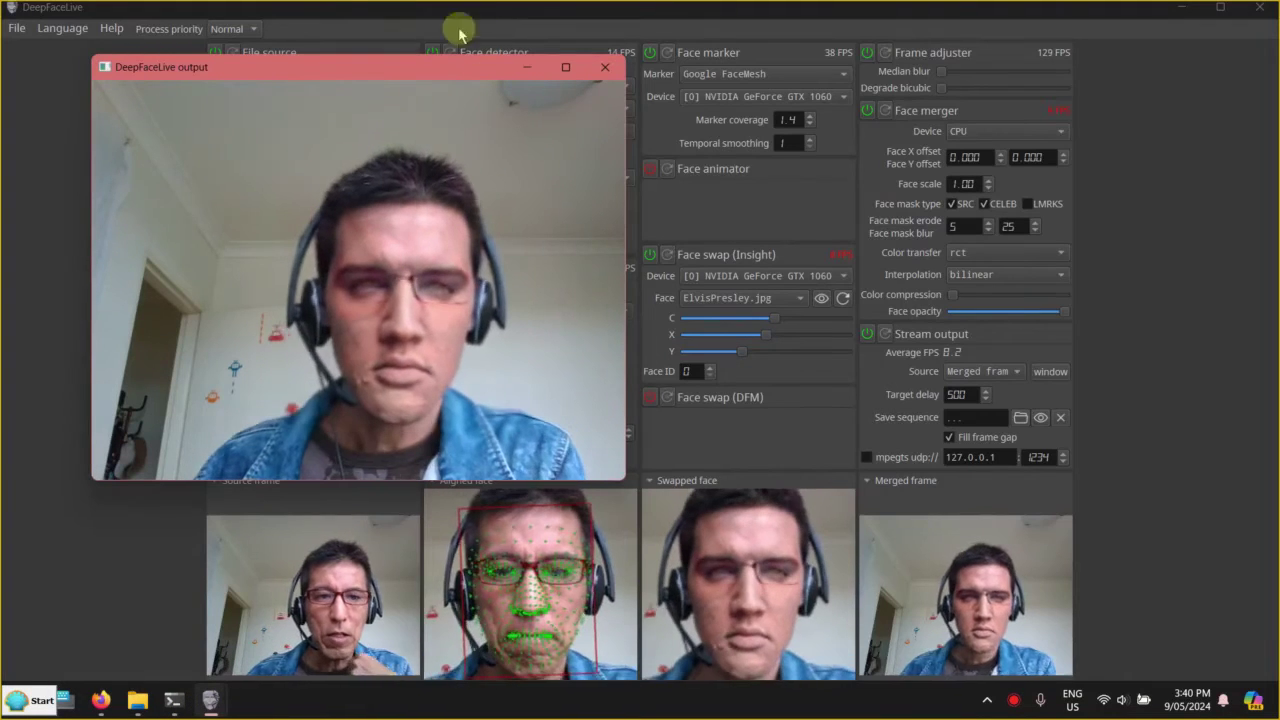
drag(462, 70, 1017, 65)
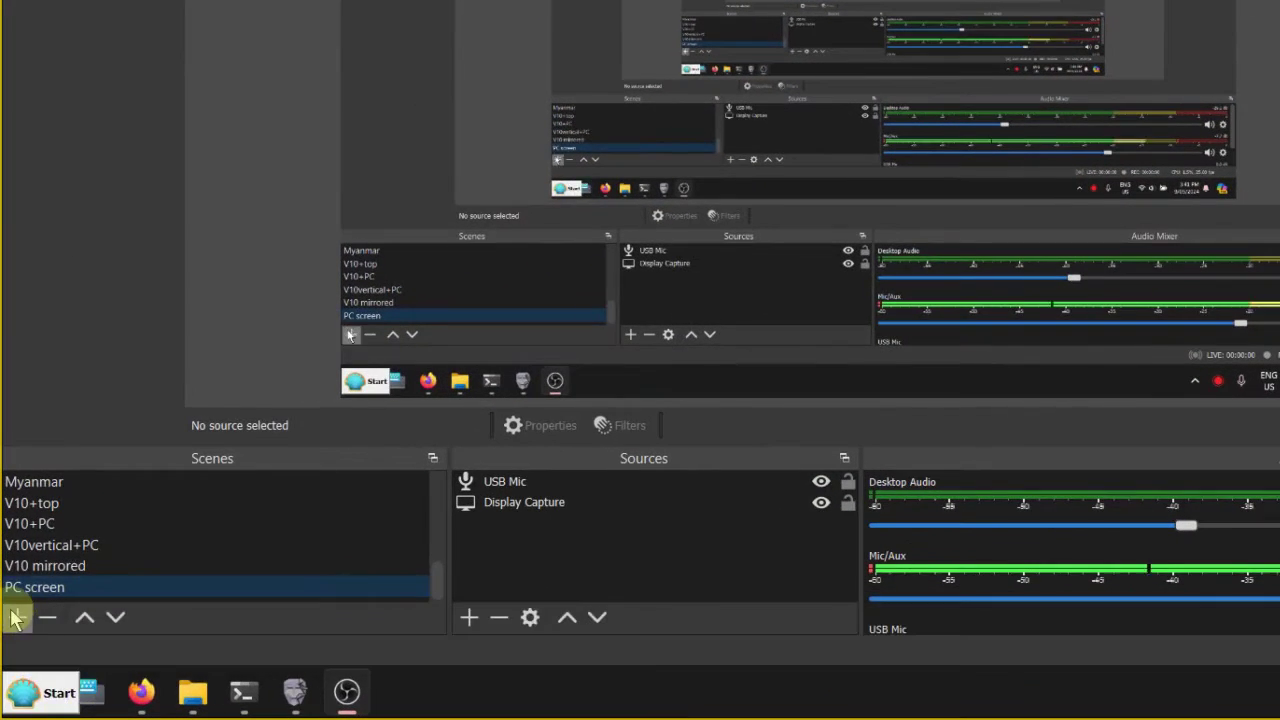
Step: Create a new OBS scene named 'DeepFaceLive'
click(20, 619)
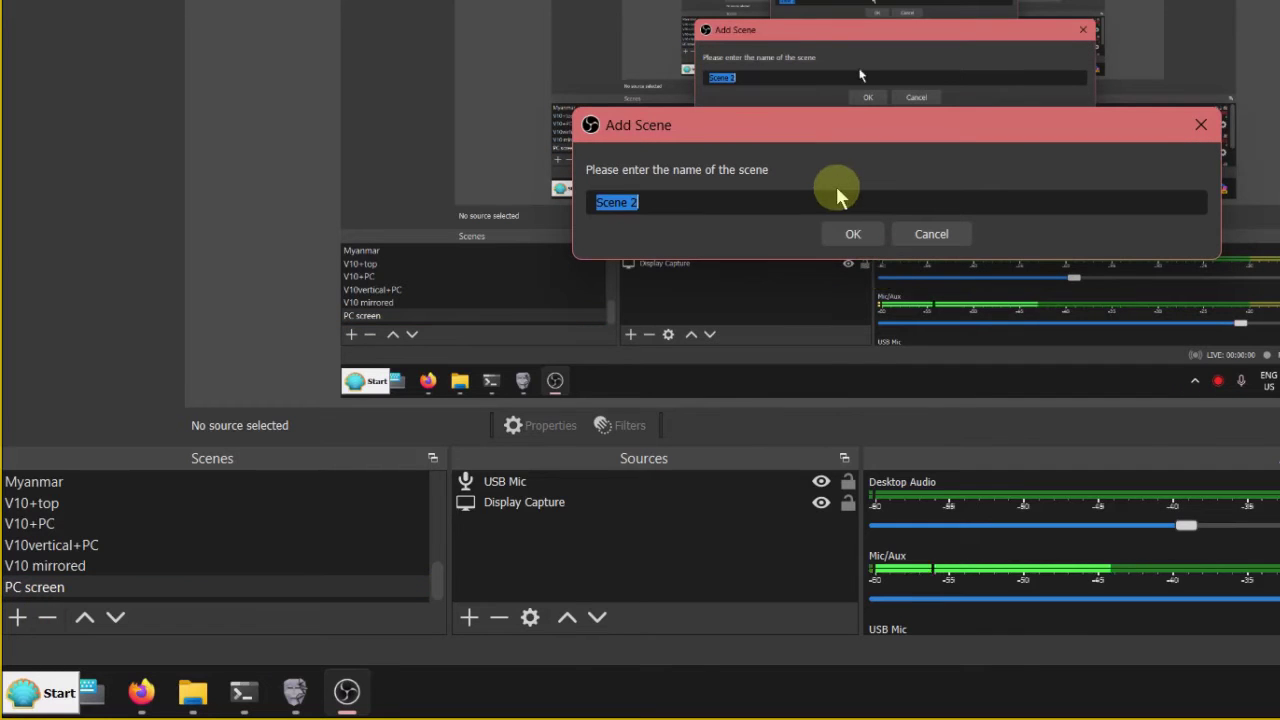
text(DE)
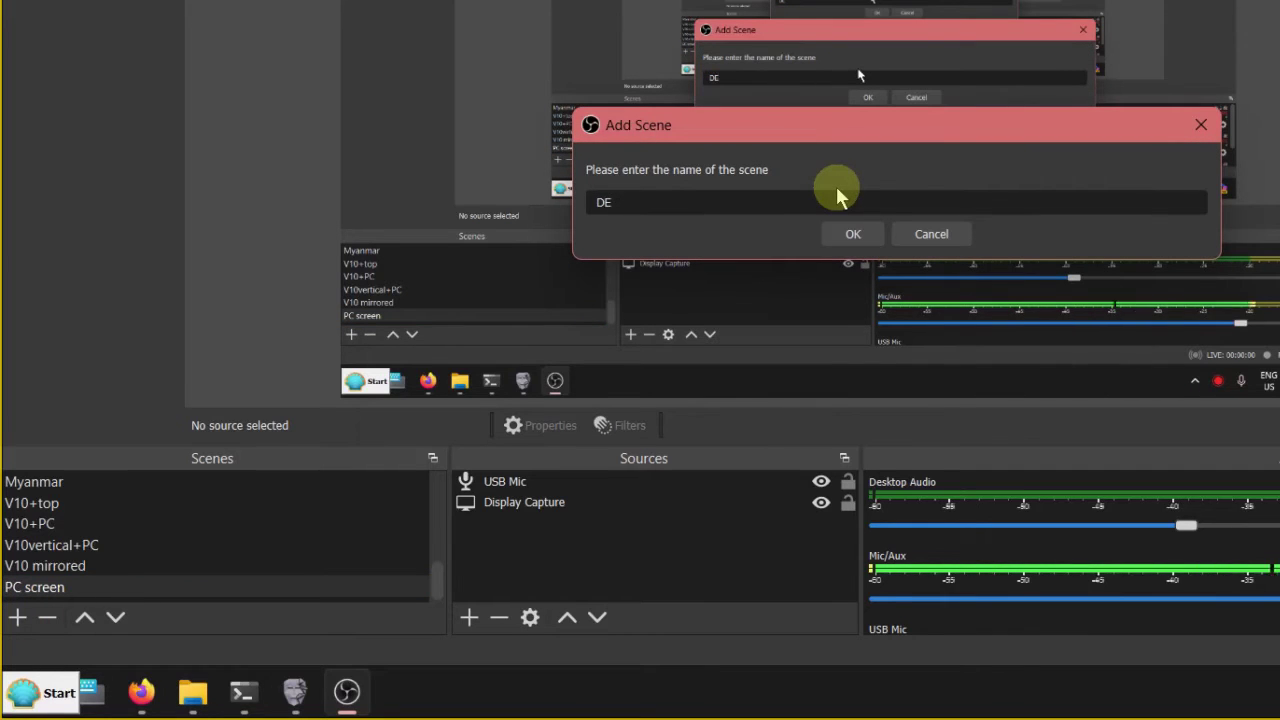
key(BackSpace)
key(BackSpace)
text(DeepFaceLive)
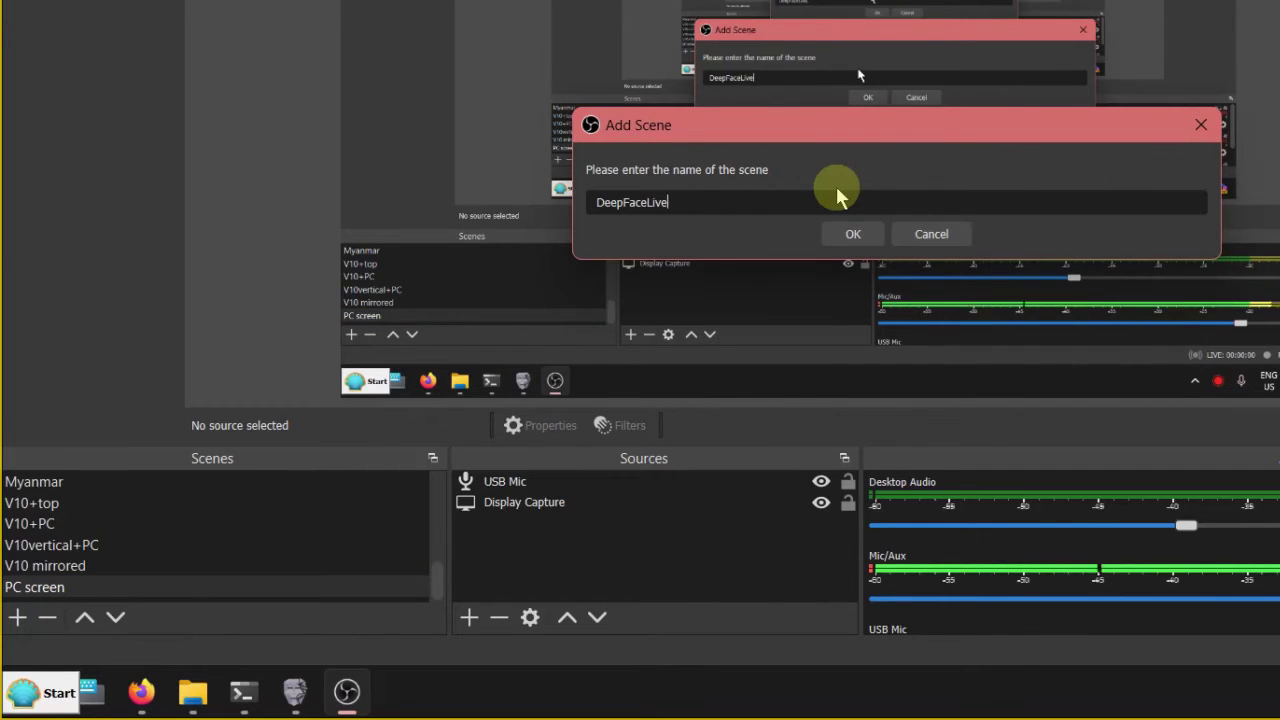
click(867, 234)
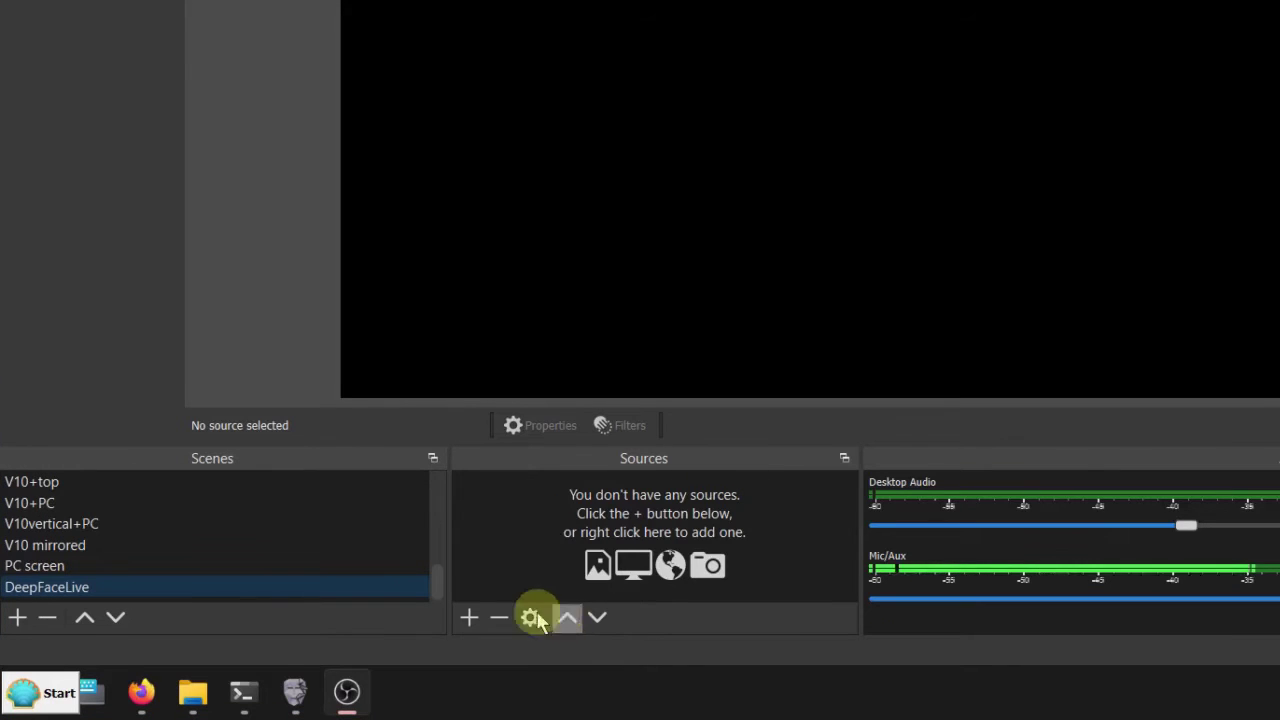
Step: Add a Window Capture source set to '[python.exe]: DeepFaceLive output'
click(474, 620)
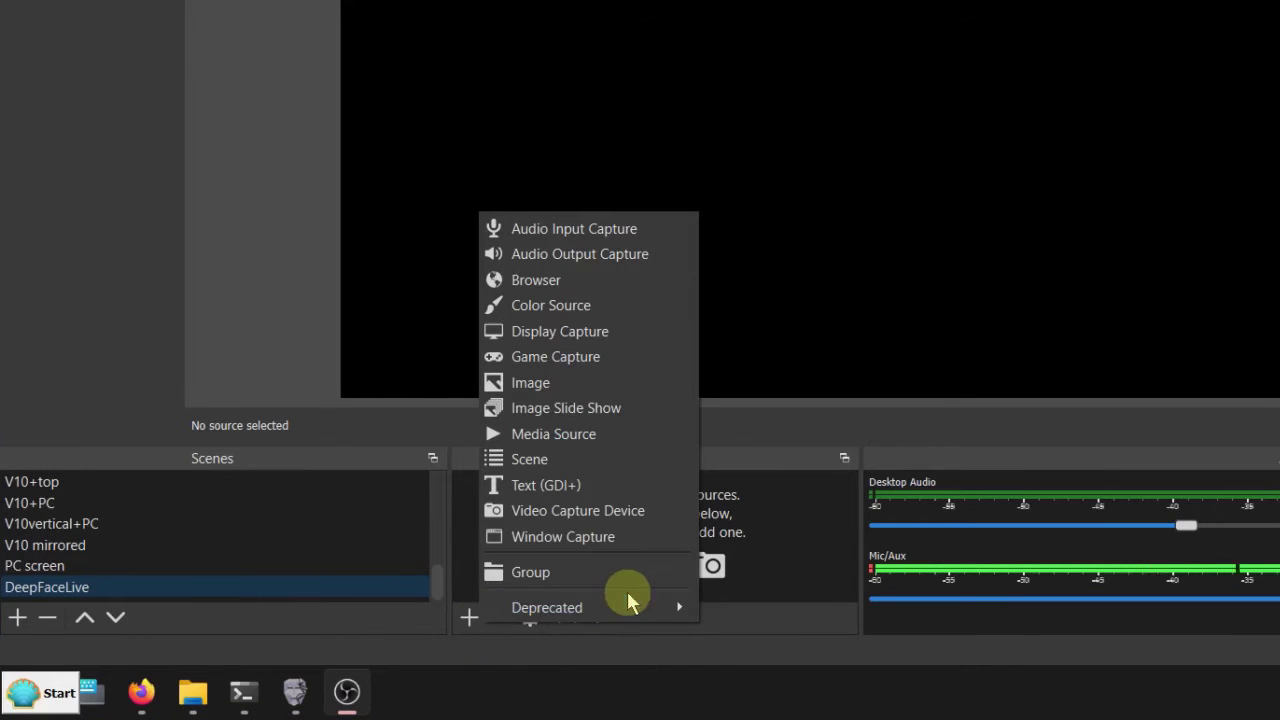
click(656, 546)
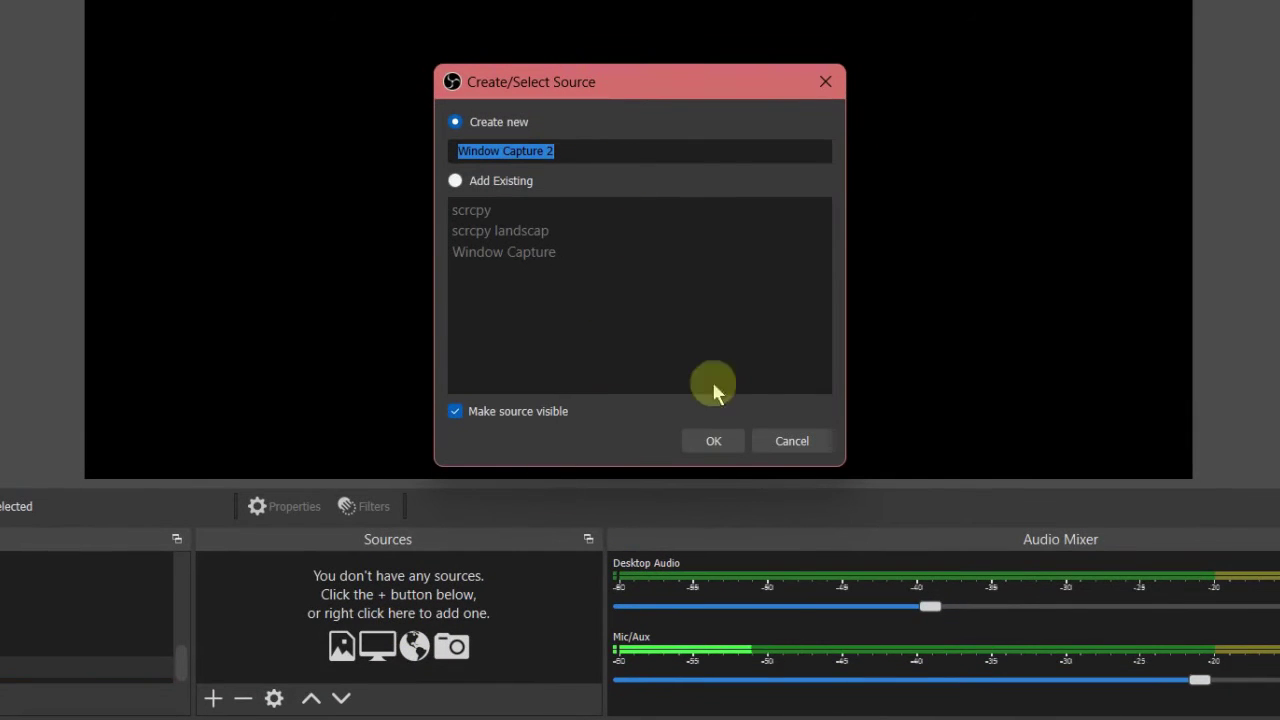
click(704, 442)
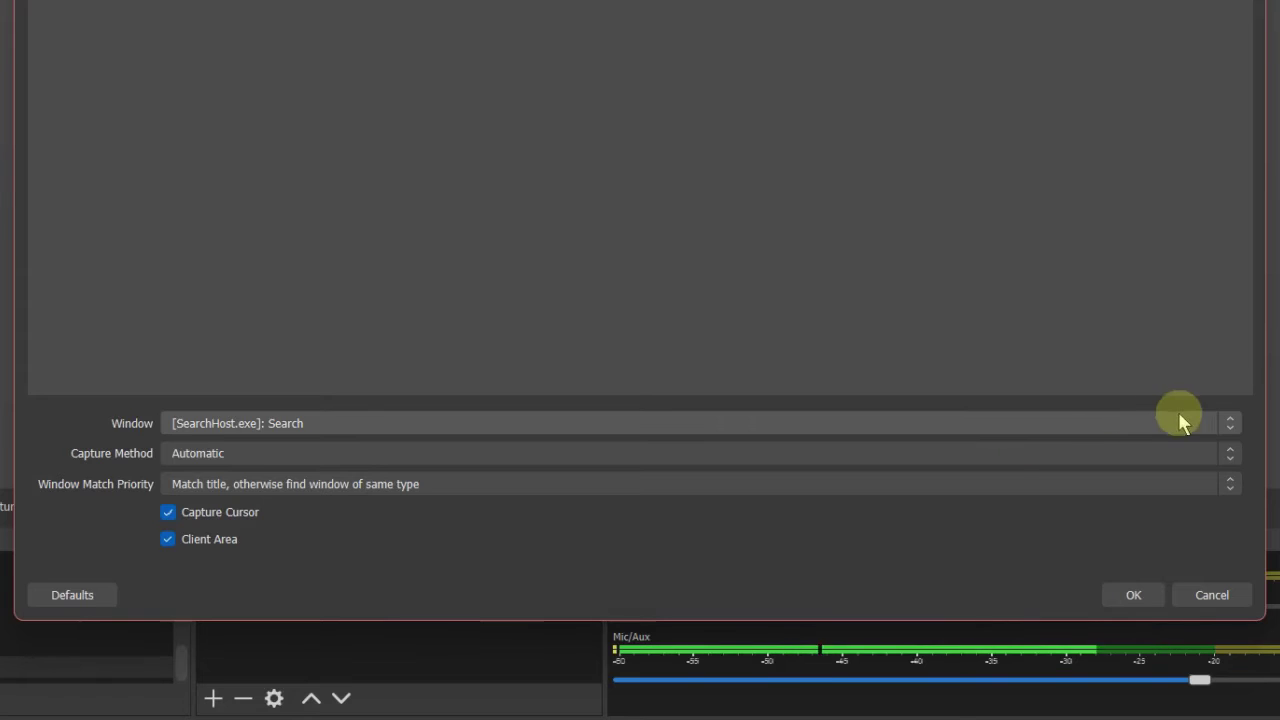
click(1227, 425)
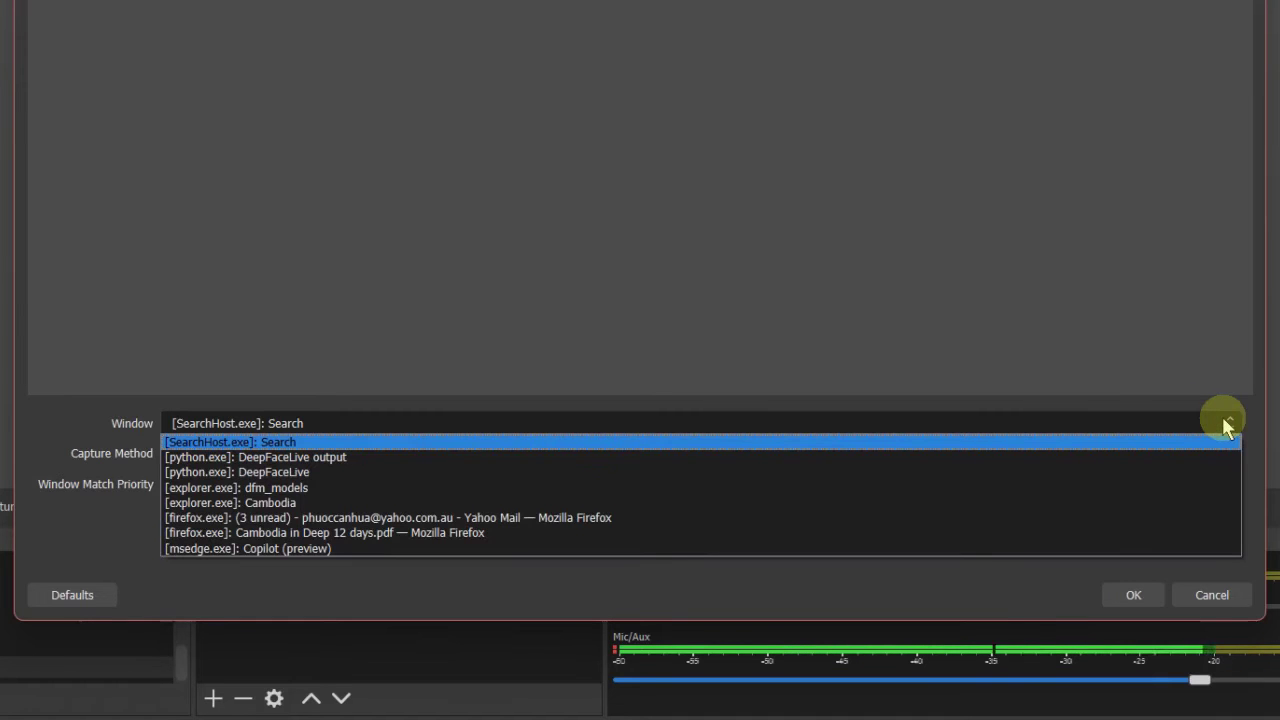
click(380, 460)
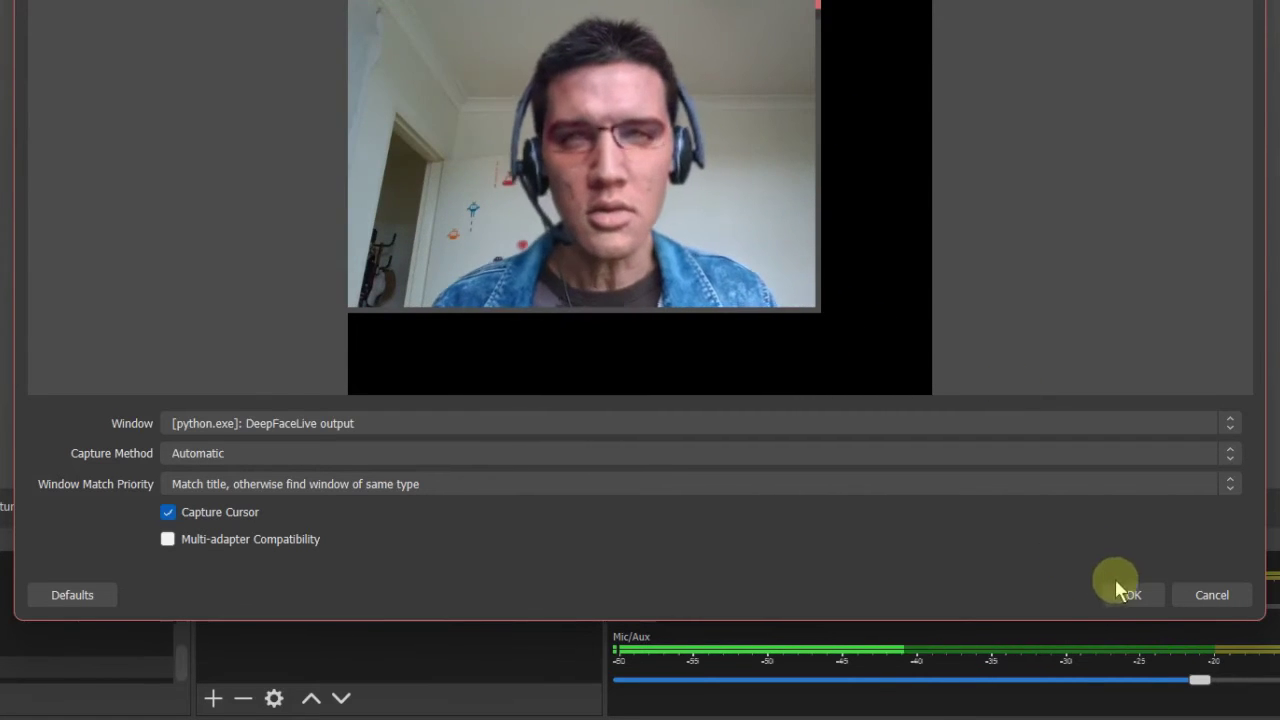
click(1140, 592)
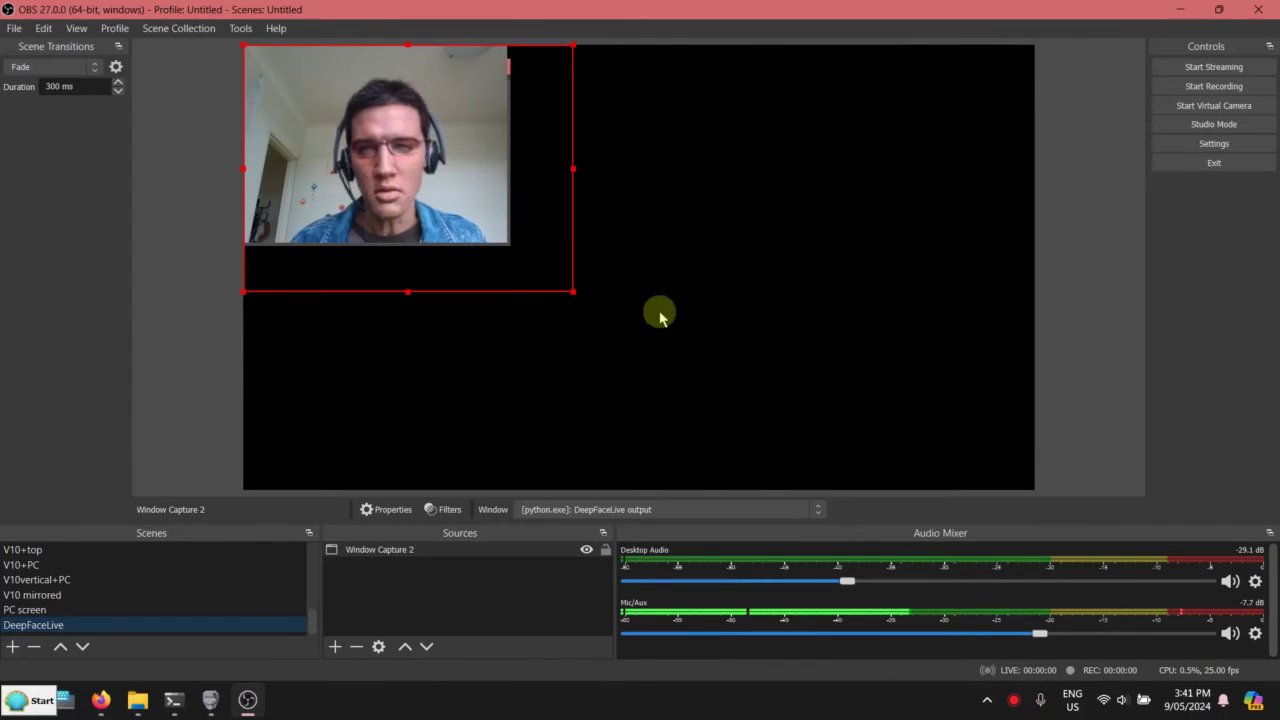
Step: Enlarge the captured output, nudge it right, and scroll the guide to Advanced Audio Properties
drag(573, 293, 971, 395)
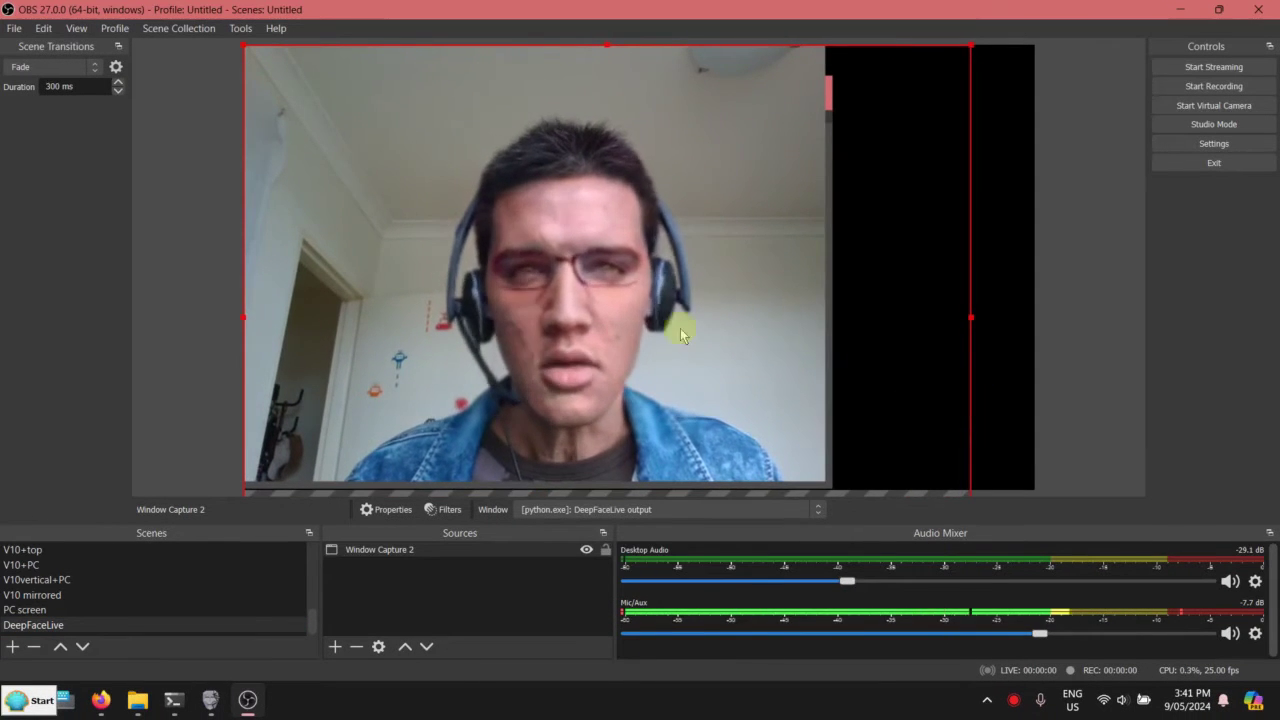
mouse_move(649, 306)
mouse_down()
mouse_move(671, 306)
mouse_move(668, 320)
mouse_up()
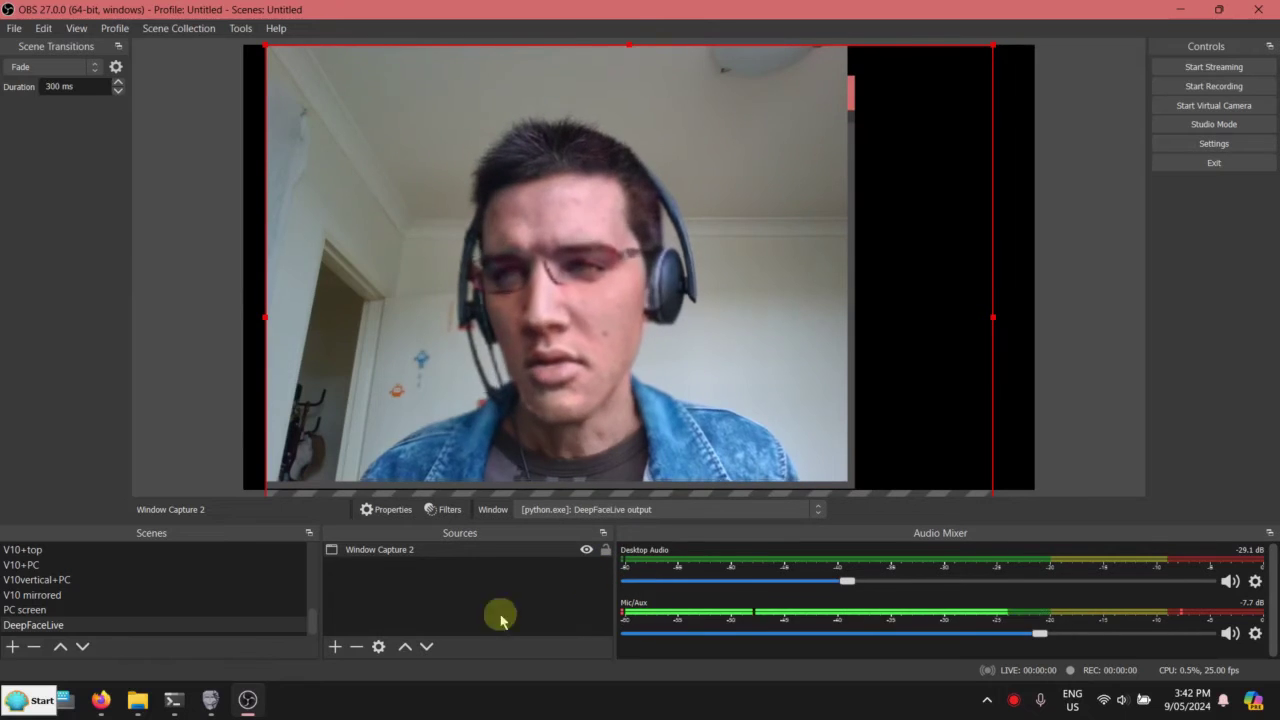
click(101, 699)
scroll(771, 360, down, 6)
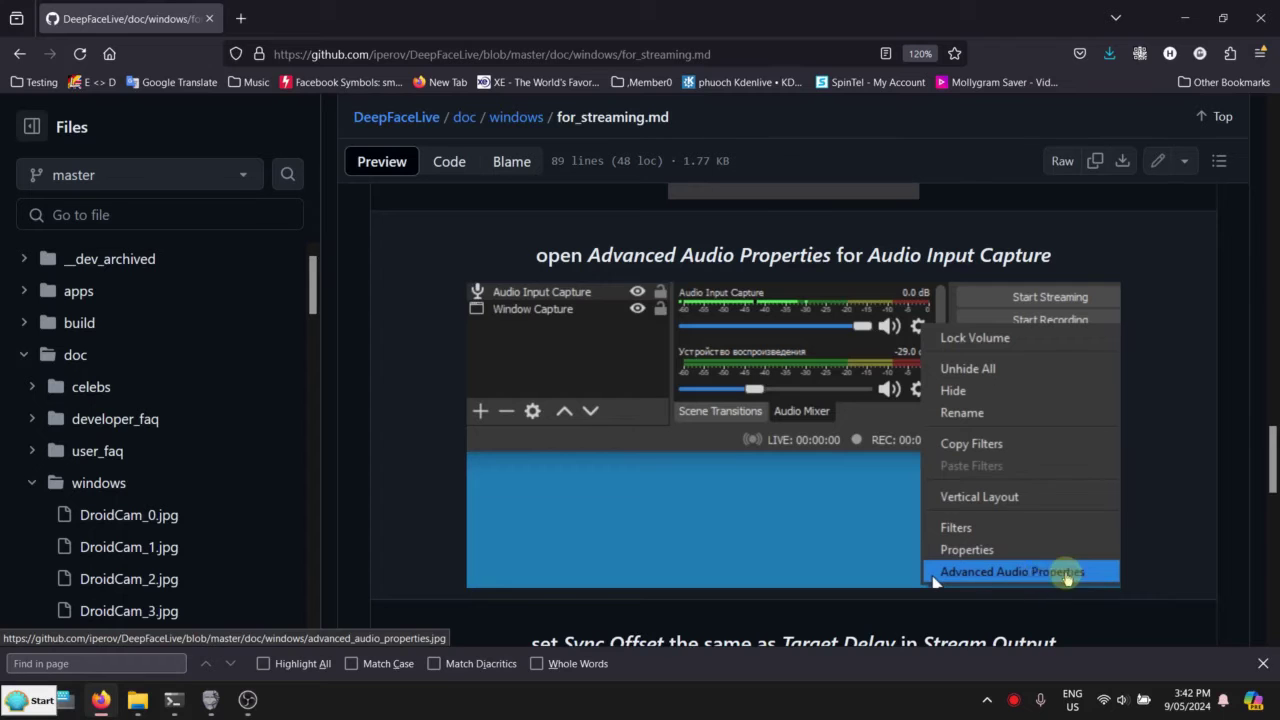
Step: Check the 2000 ms Mic/Aux sync offset in Advanced Audio Properties, then close it
click(1183, 18)
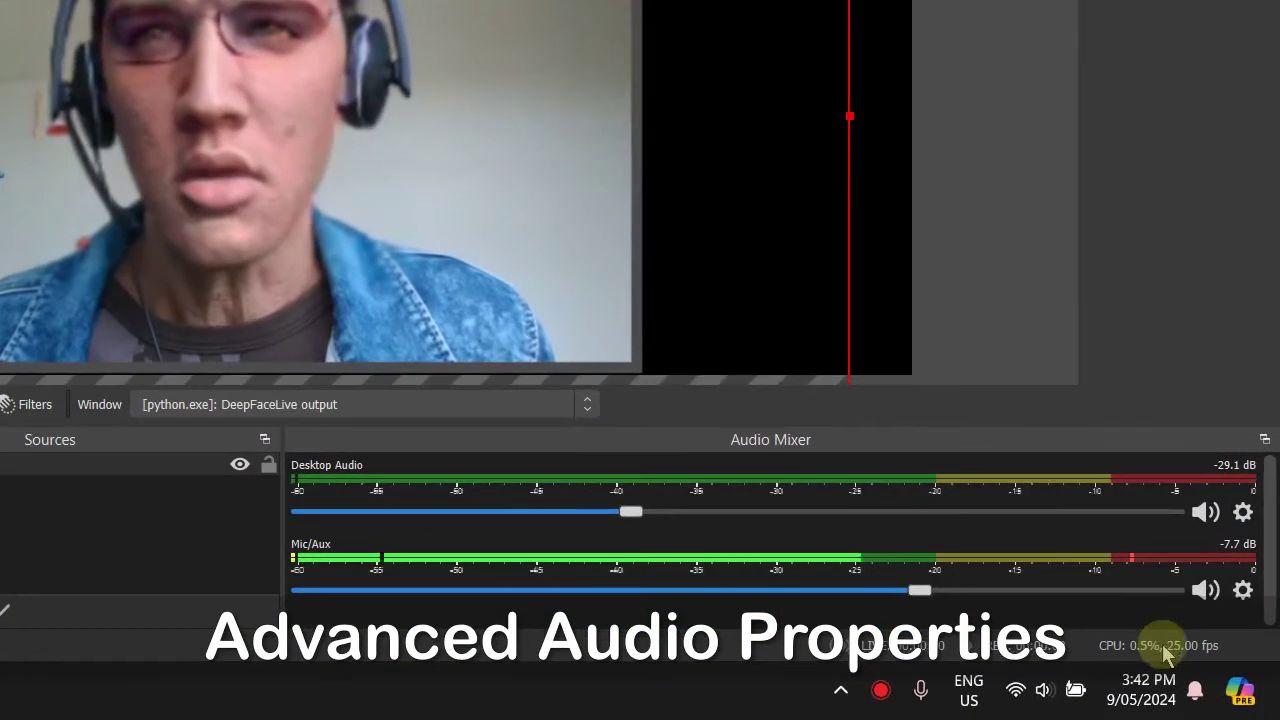
click(1251, 626)
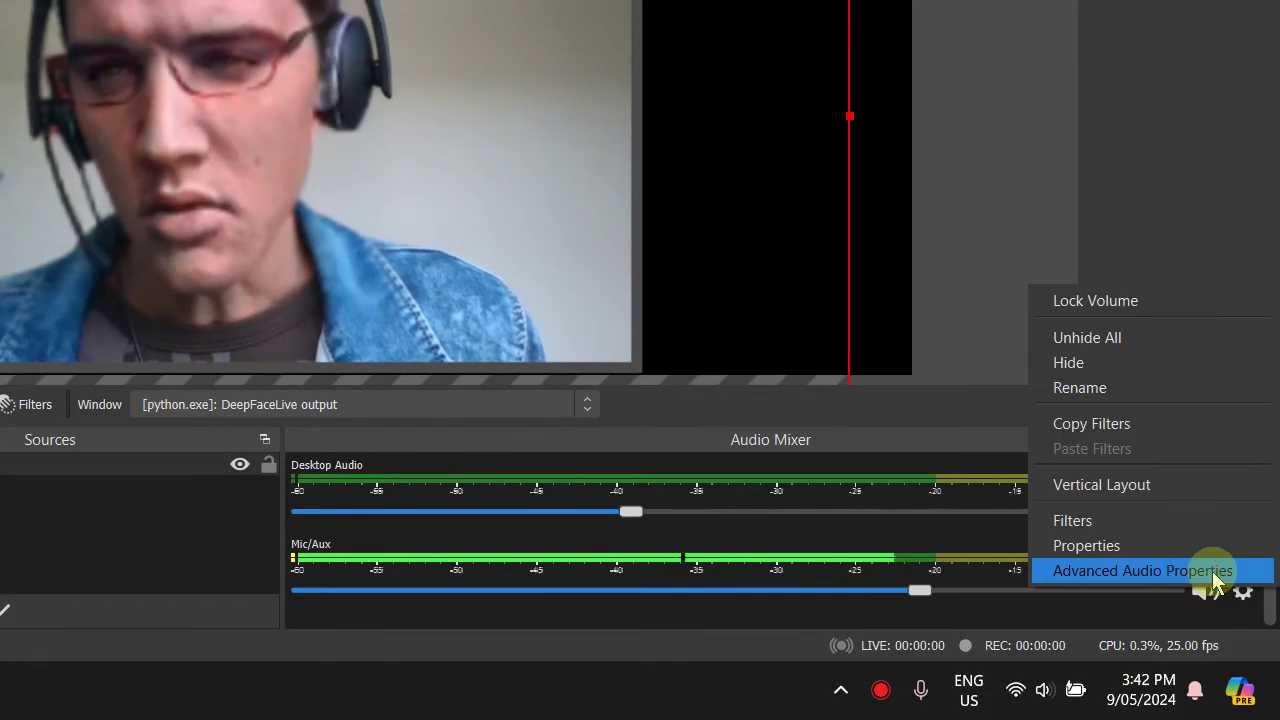
click(1201, 578)
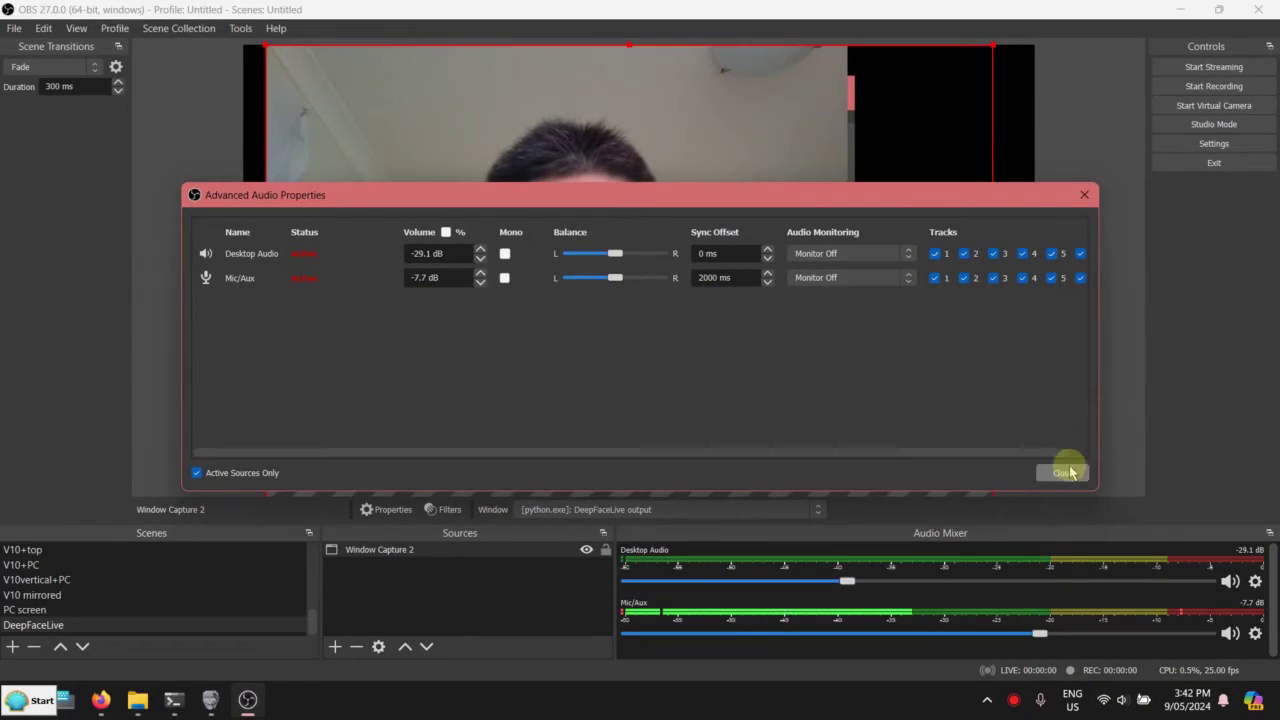
click(1062, 472)
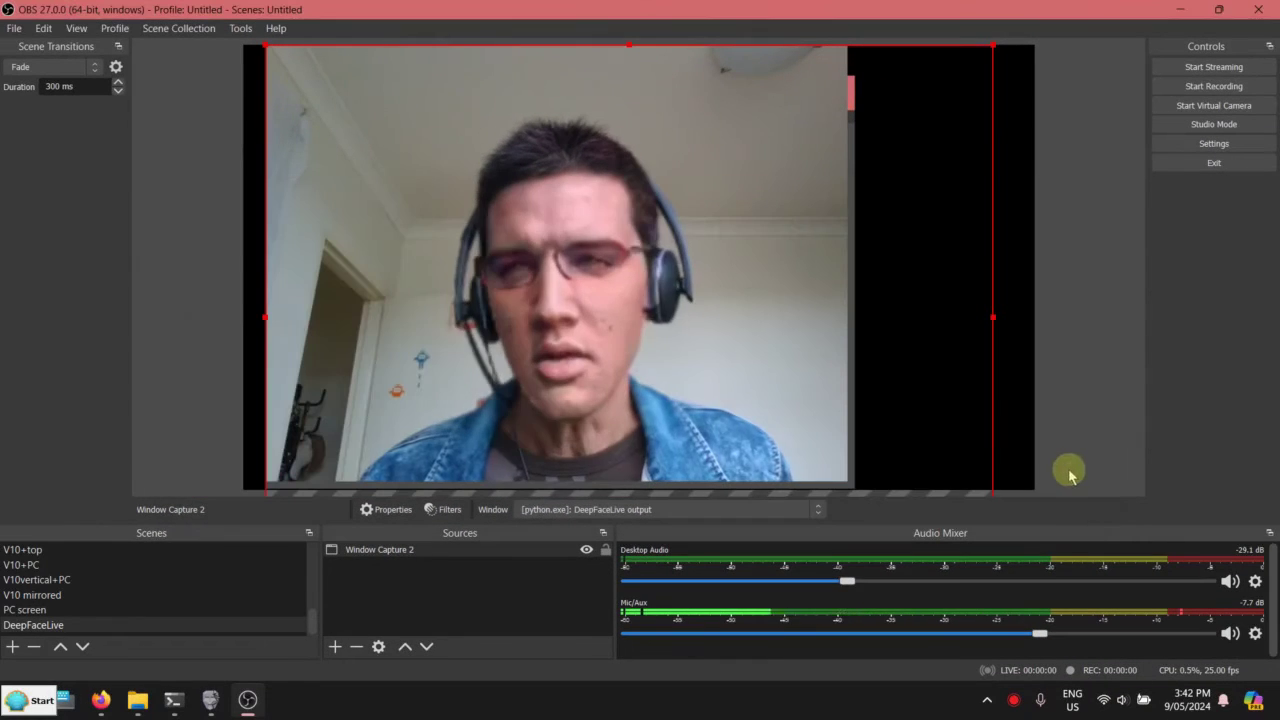
Step: Record an 11-second clip of the face-swap output, then minimize OBS
click(1231, 89)
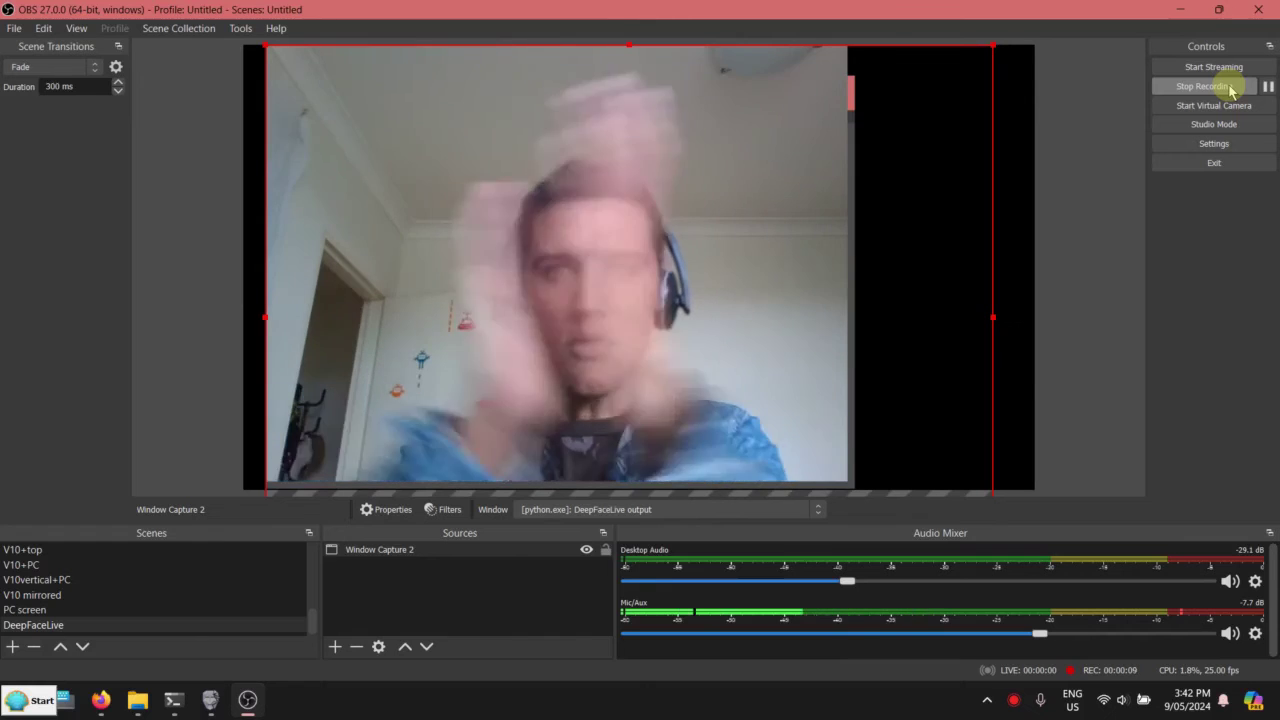
click(1232, 88)
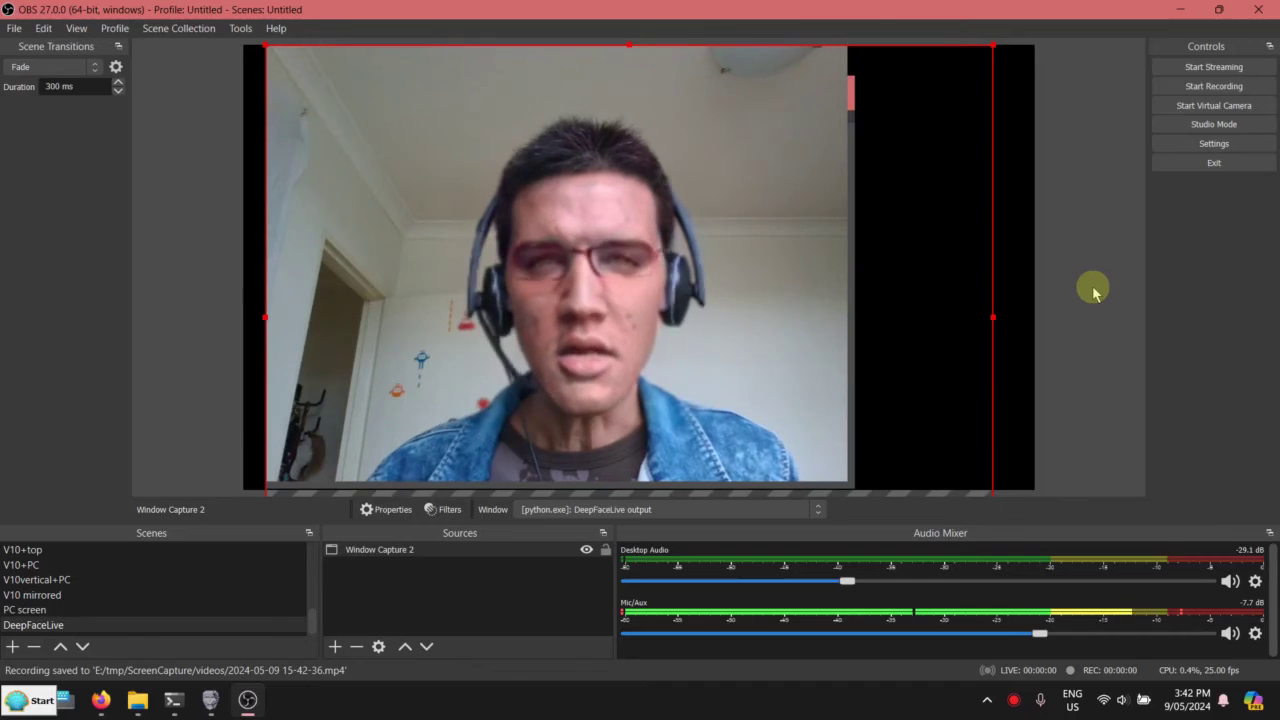
click(1180, 10)
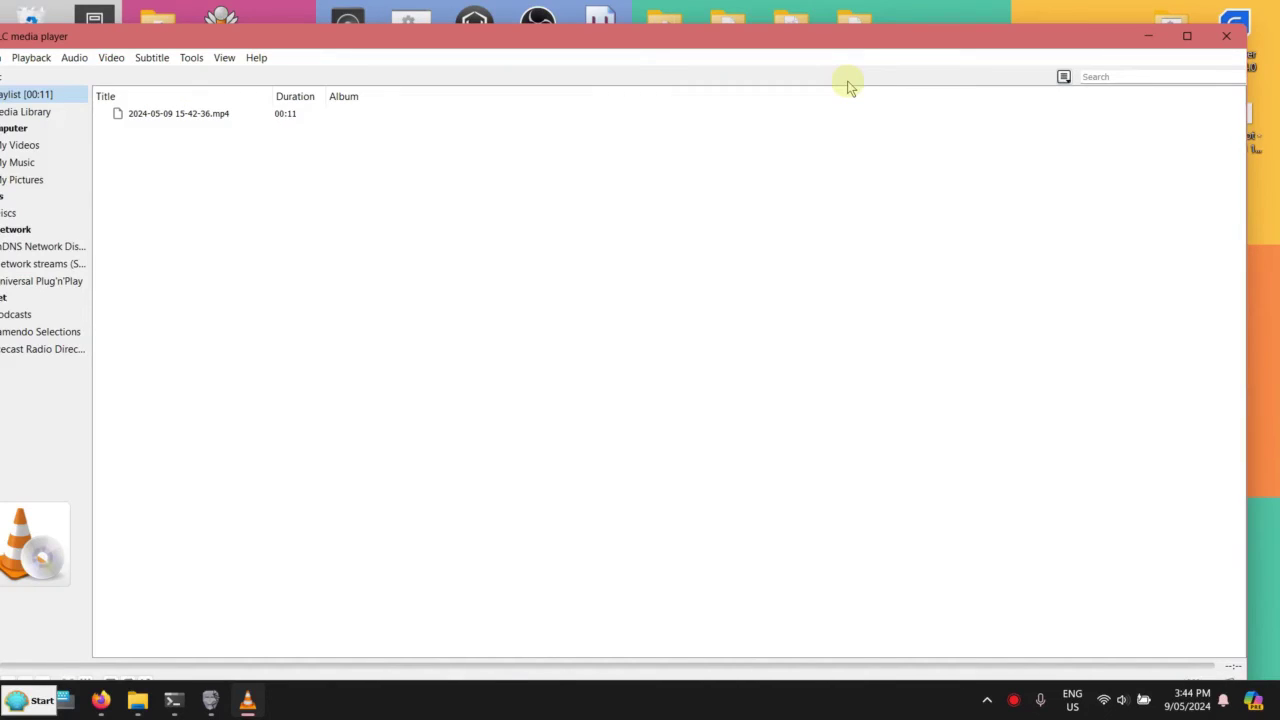
drag(880, 40, 992, 28)
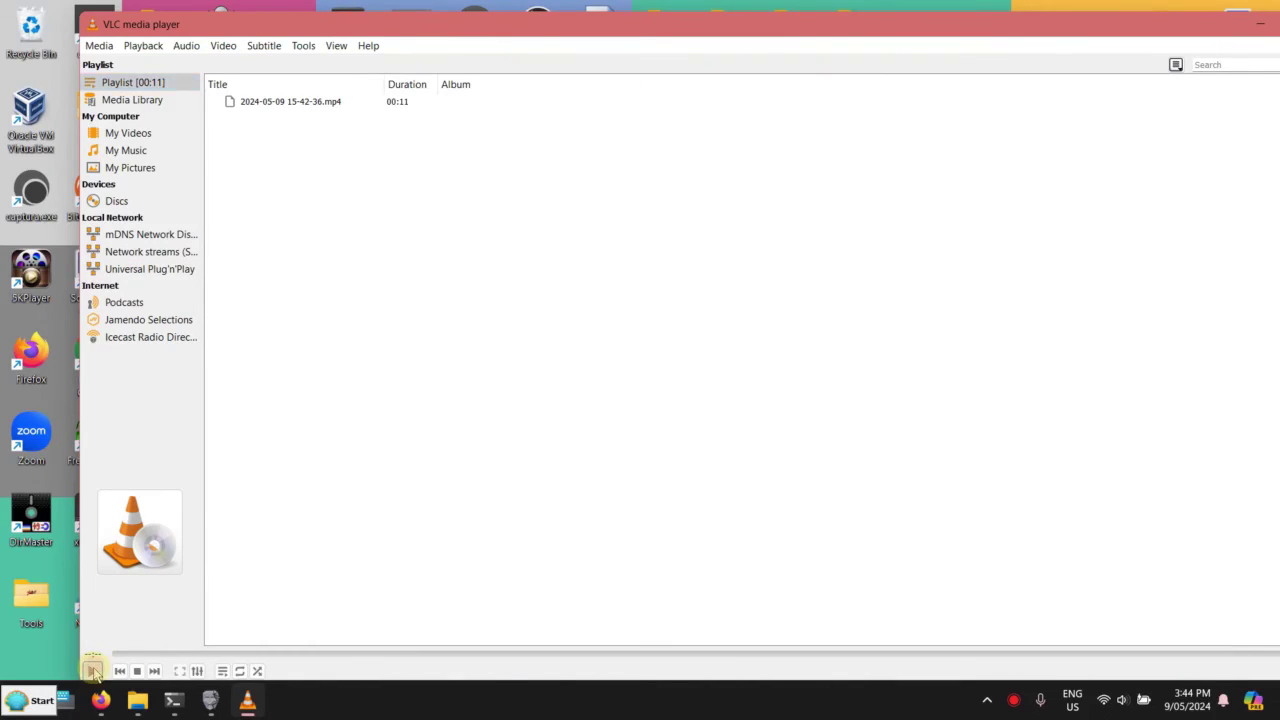
click(93, 670)
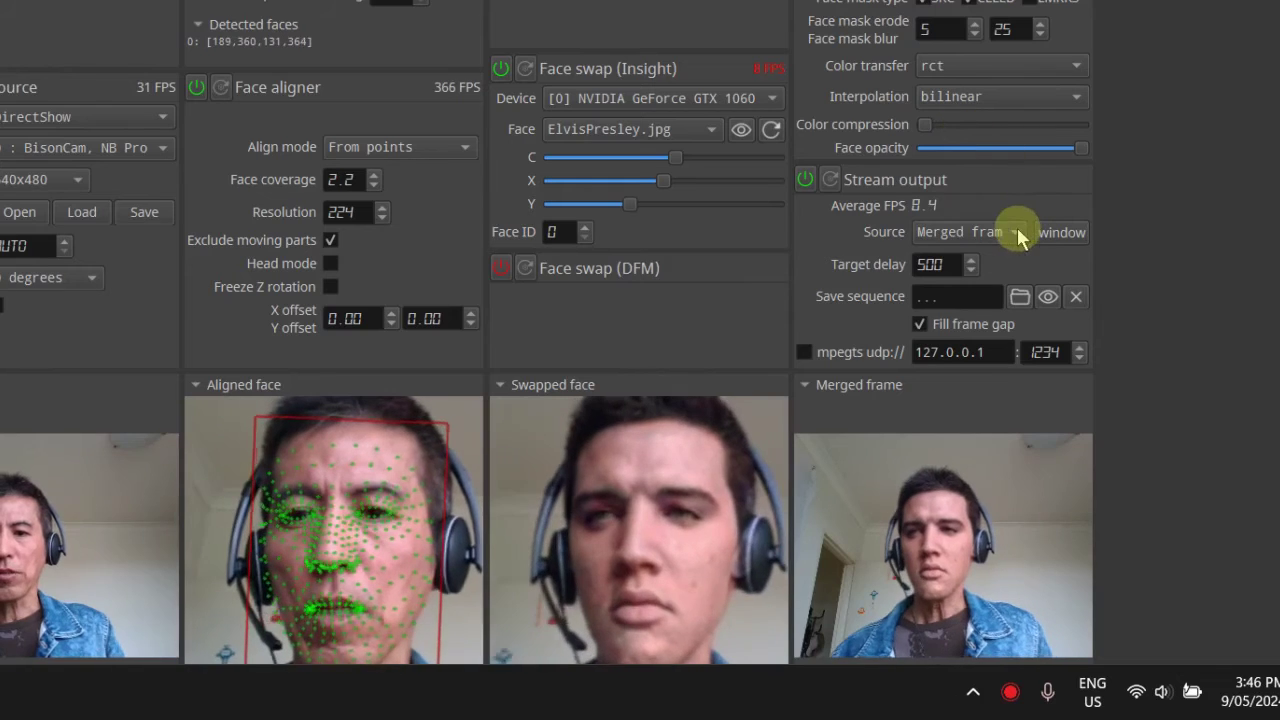
Step: Set Stream output Source to 'Source and merged frame' and bring the output window forward
click(1018, 231)
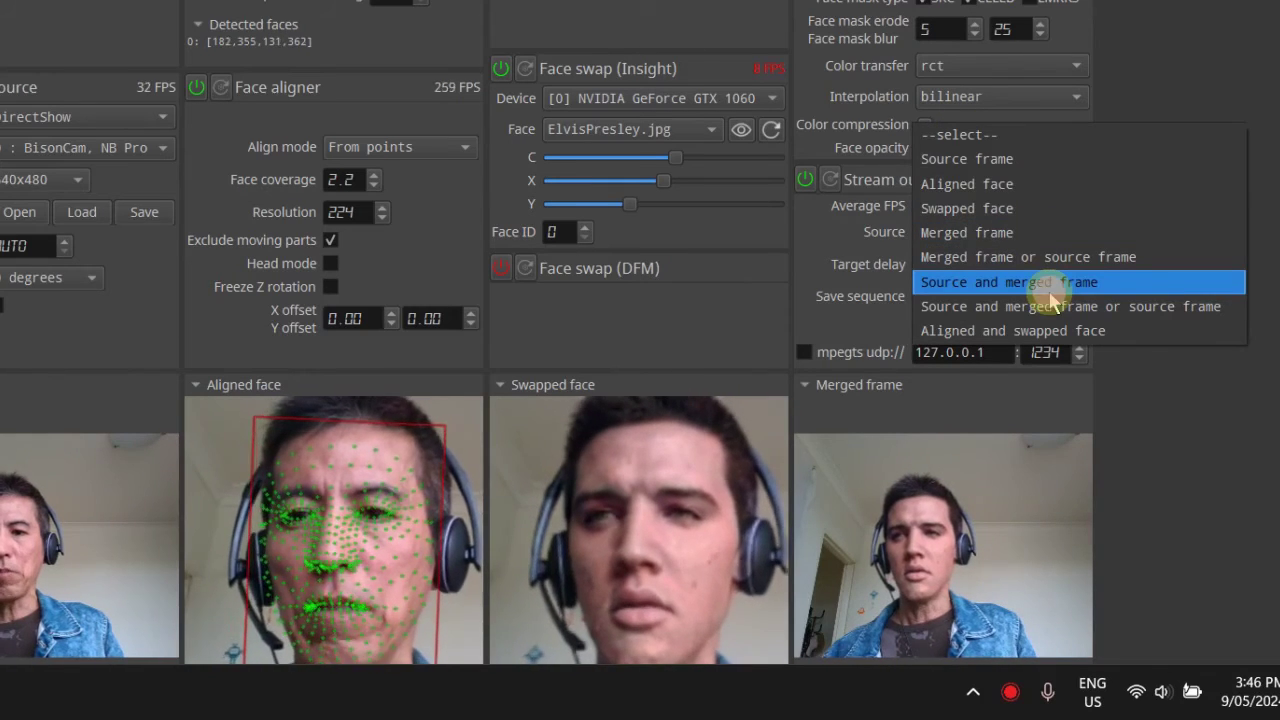
click(1051, 280)
mouse_move(0, 692)
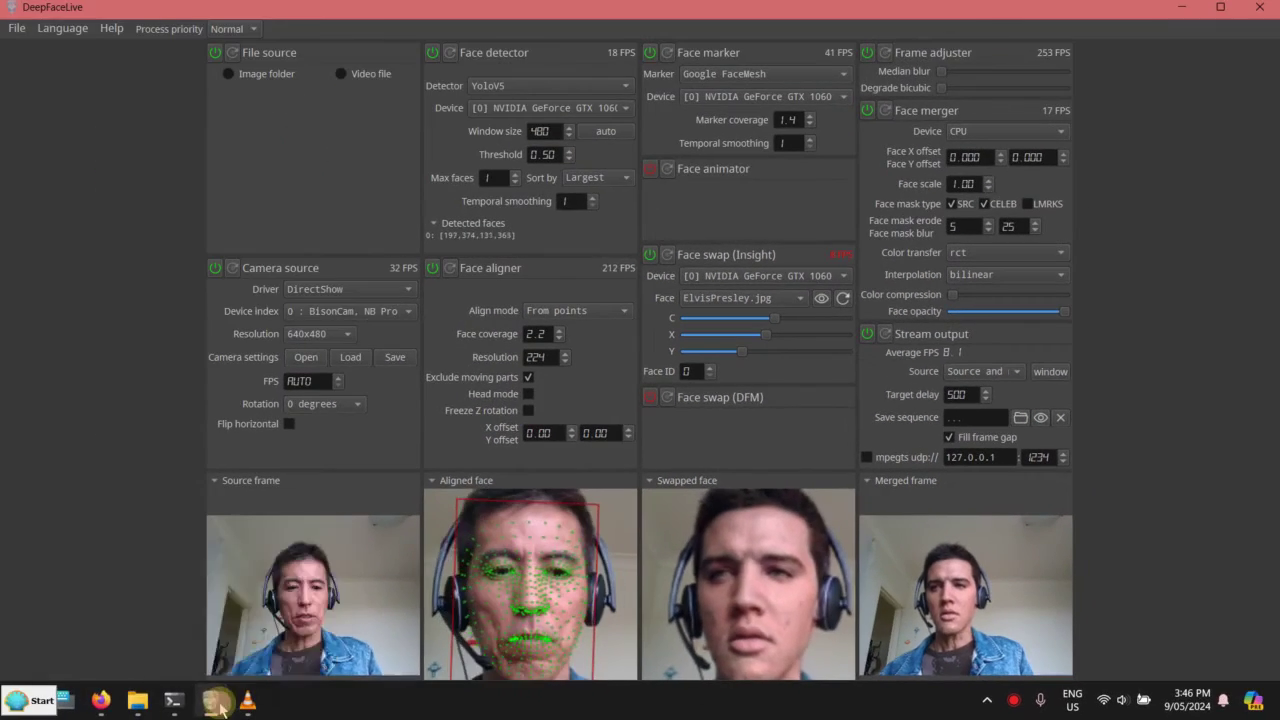
mouse_move(210, 700)
click(300, 630)
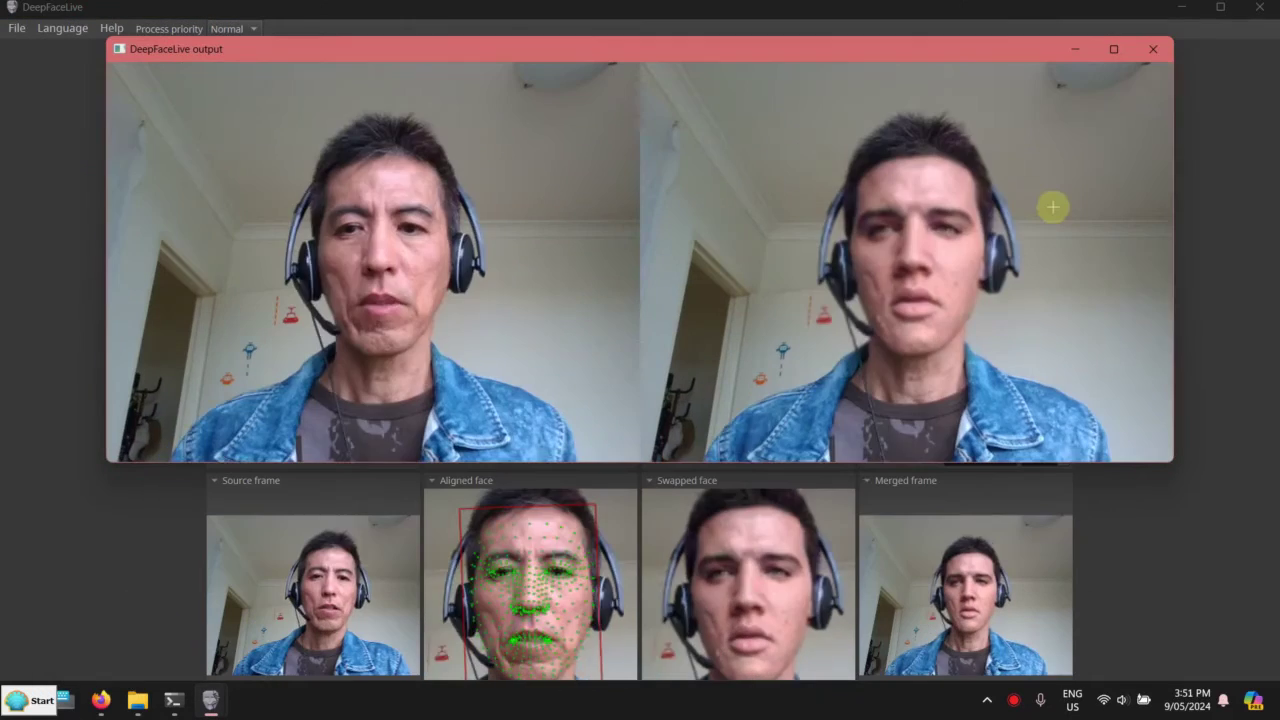